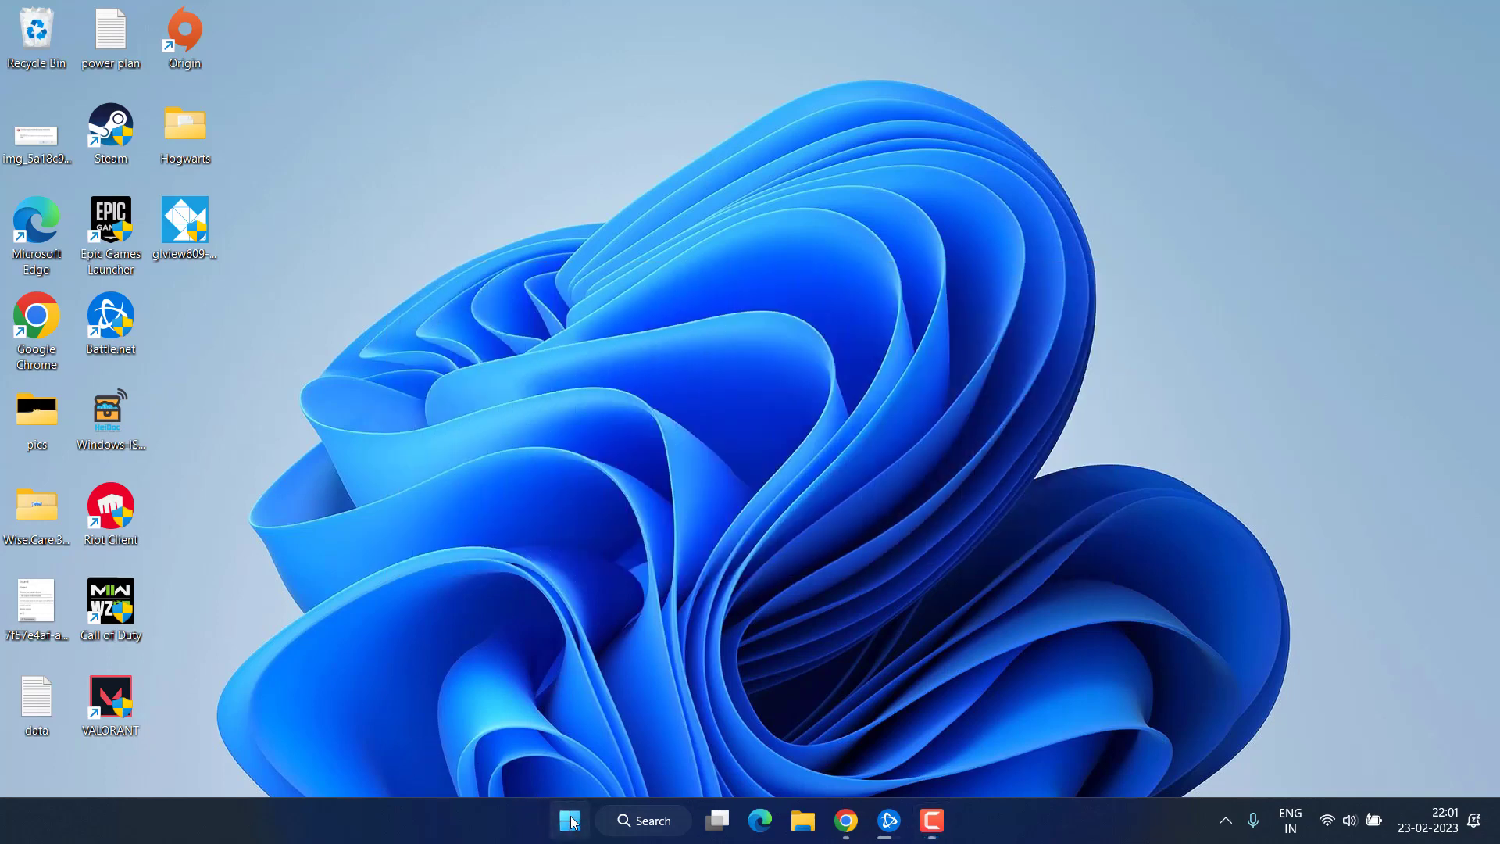
Open Device Manager and expand the Display adapters category
right_click(570, 820)
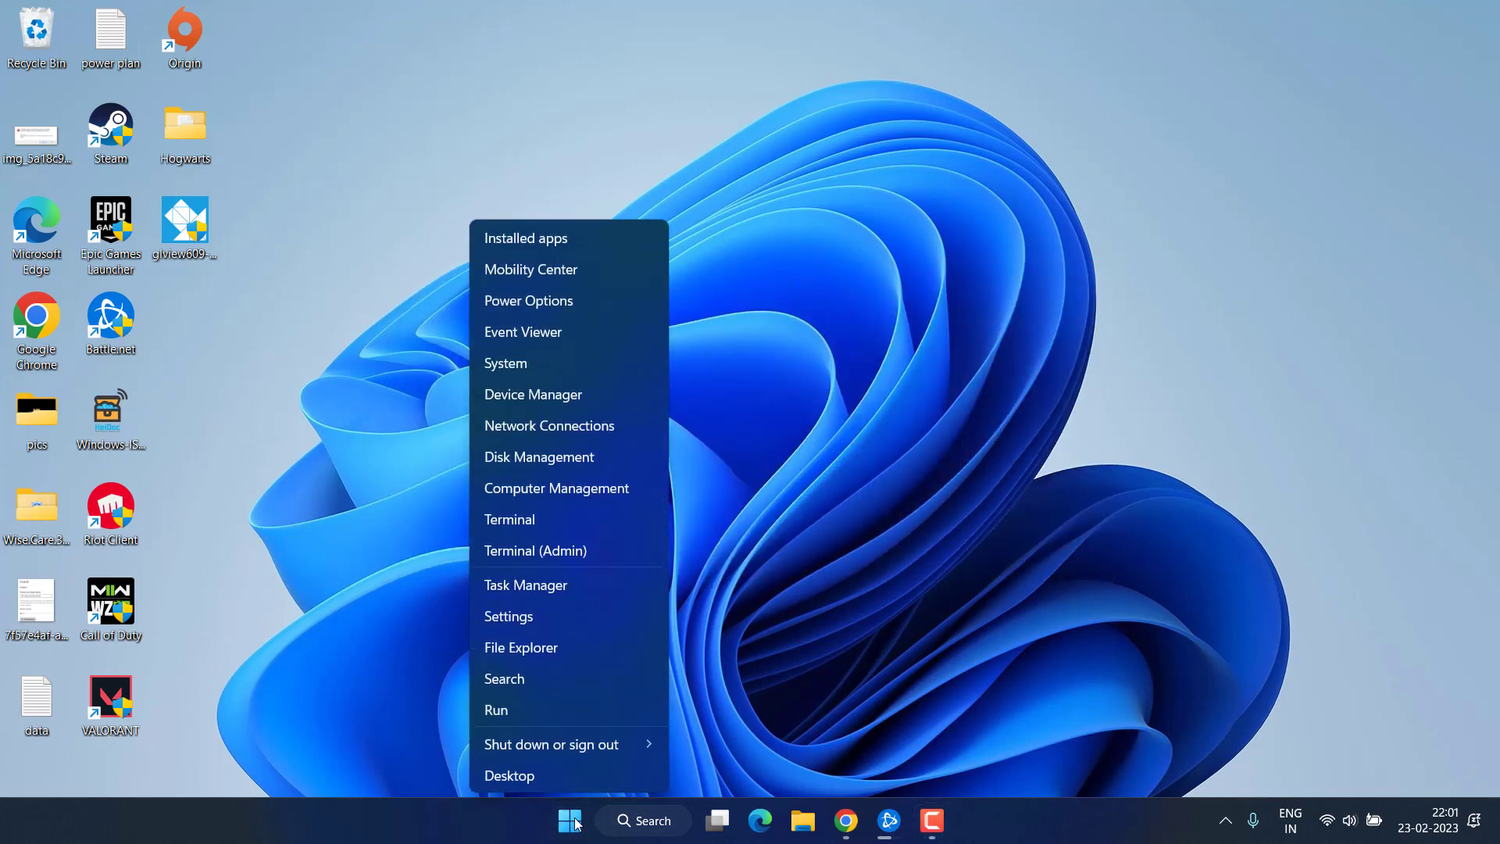
left_click(561, 395)
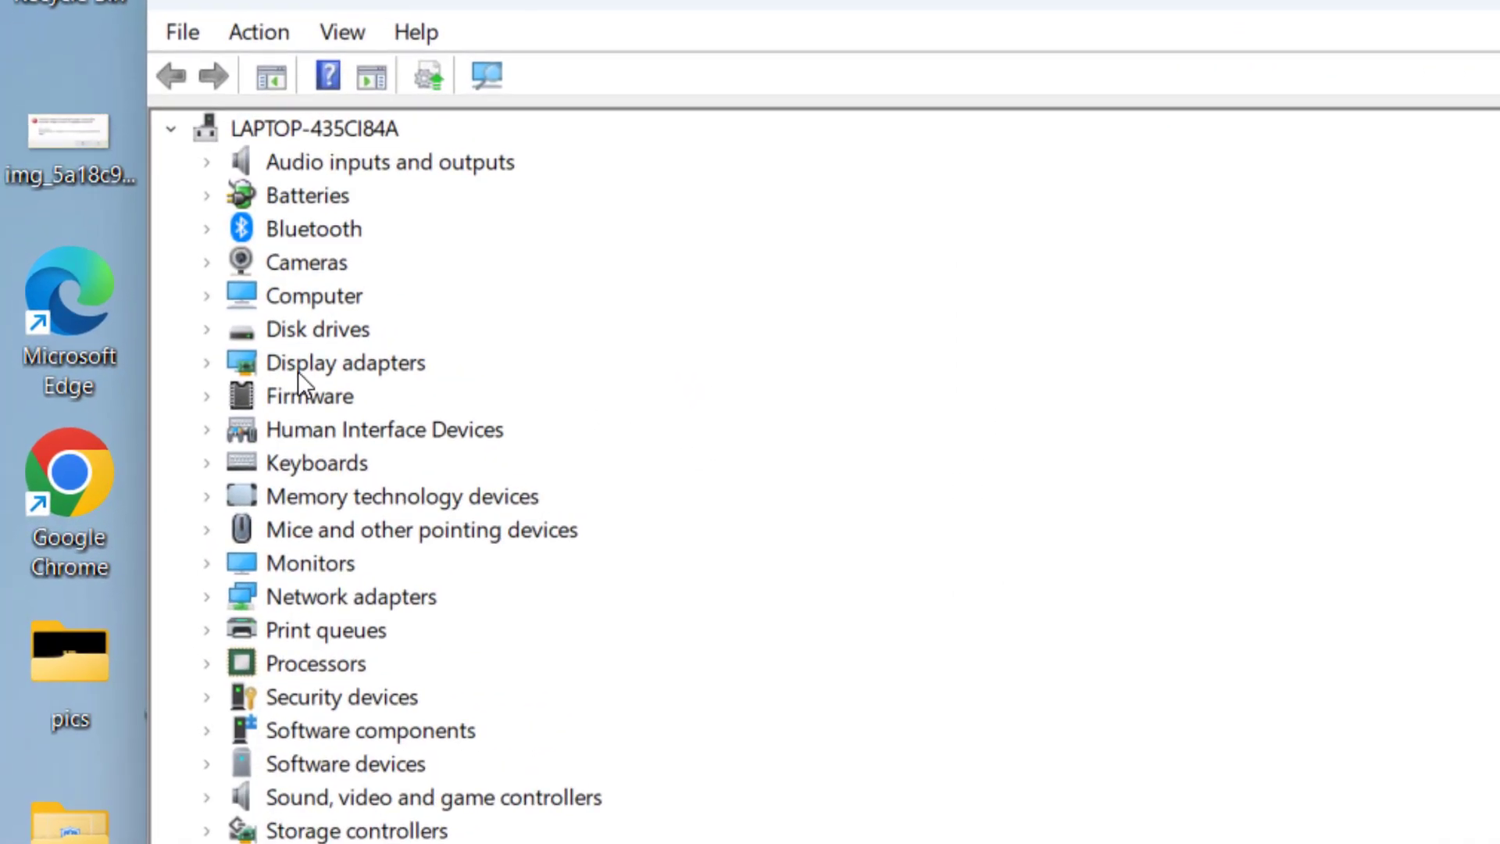
left_click(236, 364)
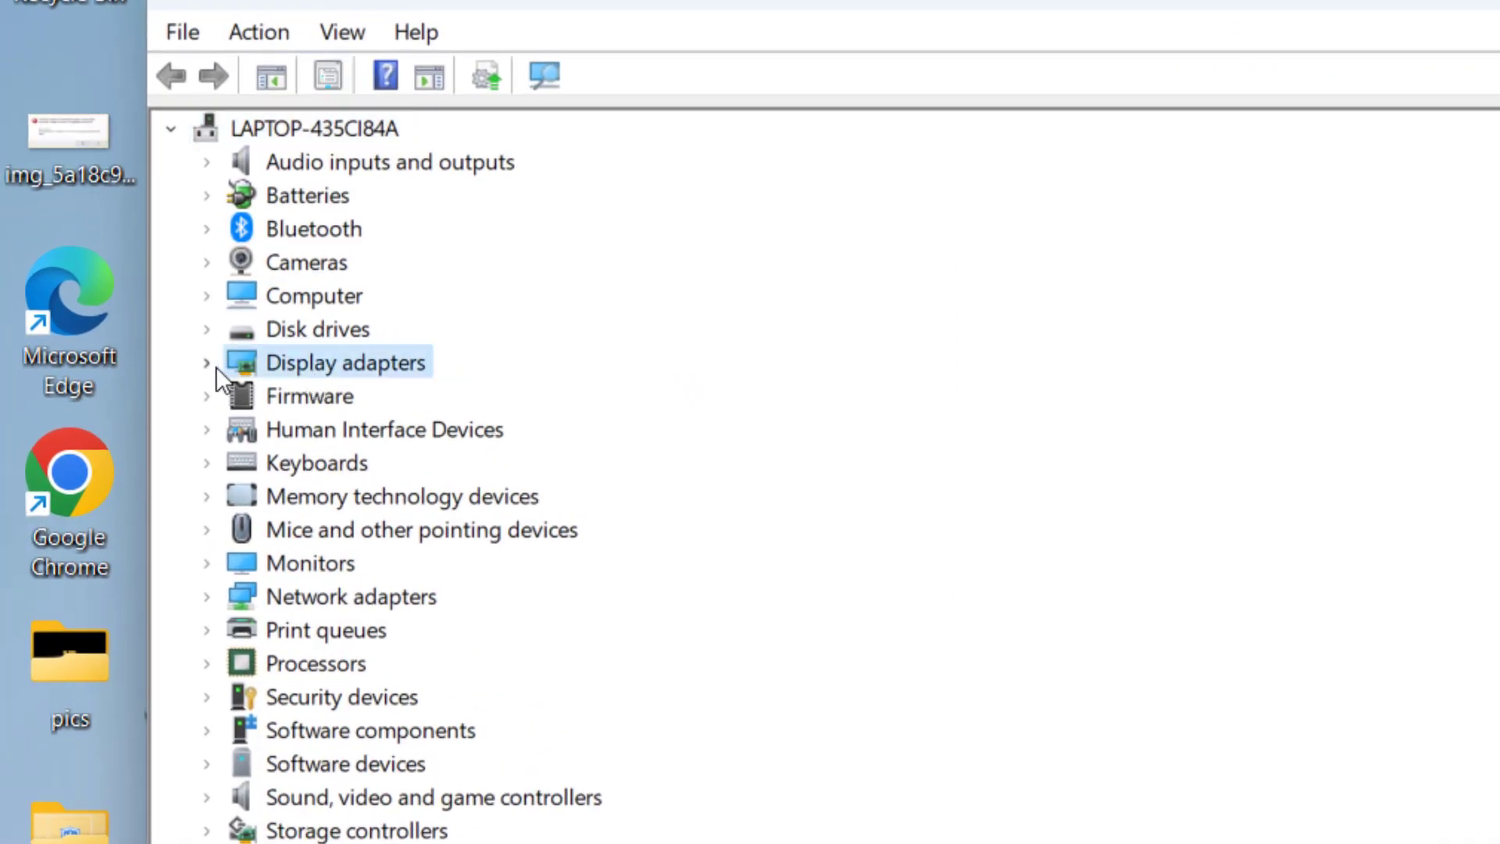
left_click(216, 359)
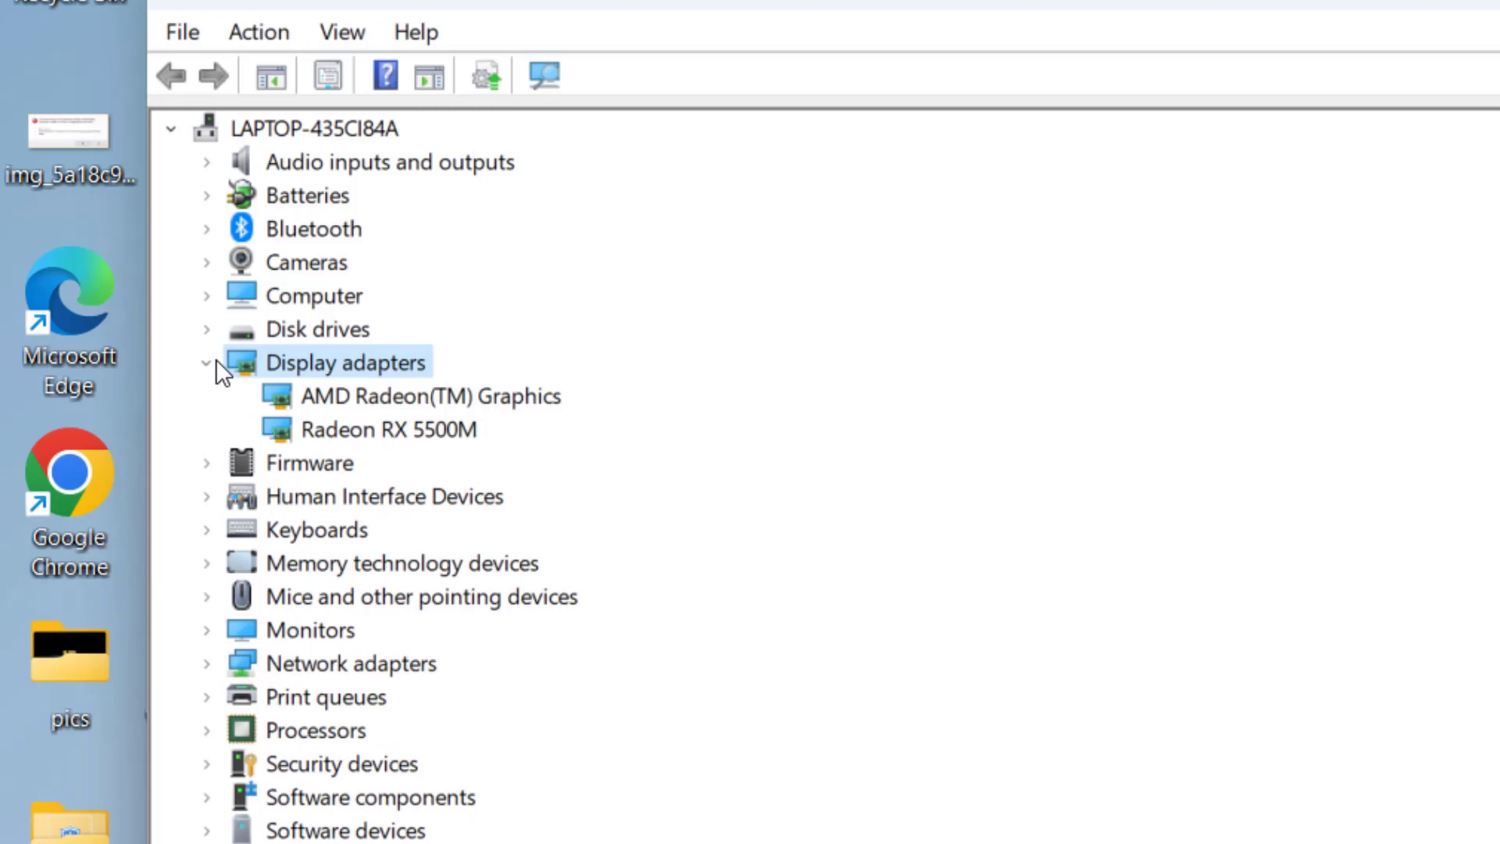
Check the Radeon RX 5500M's installed driver (31.0.12029.10015) in its properties, then close them
left_click(405, 435)
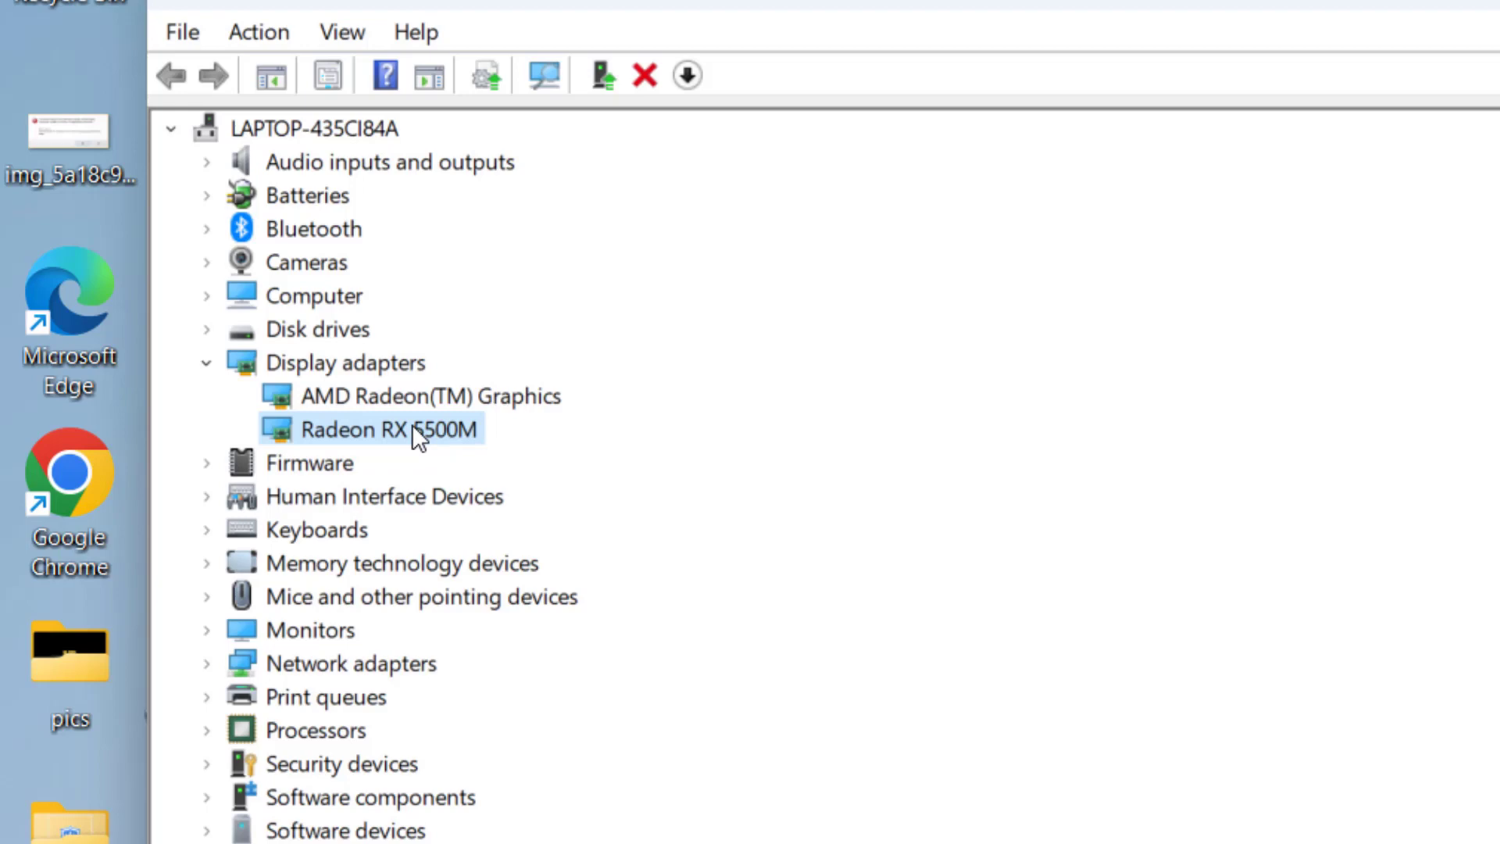
right_click(413, 428)
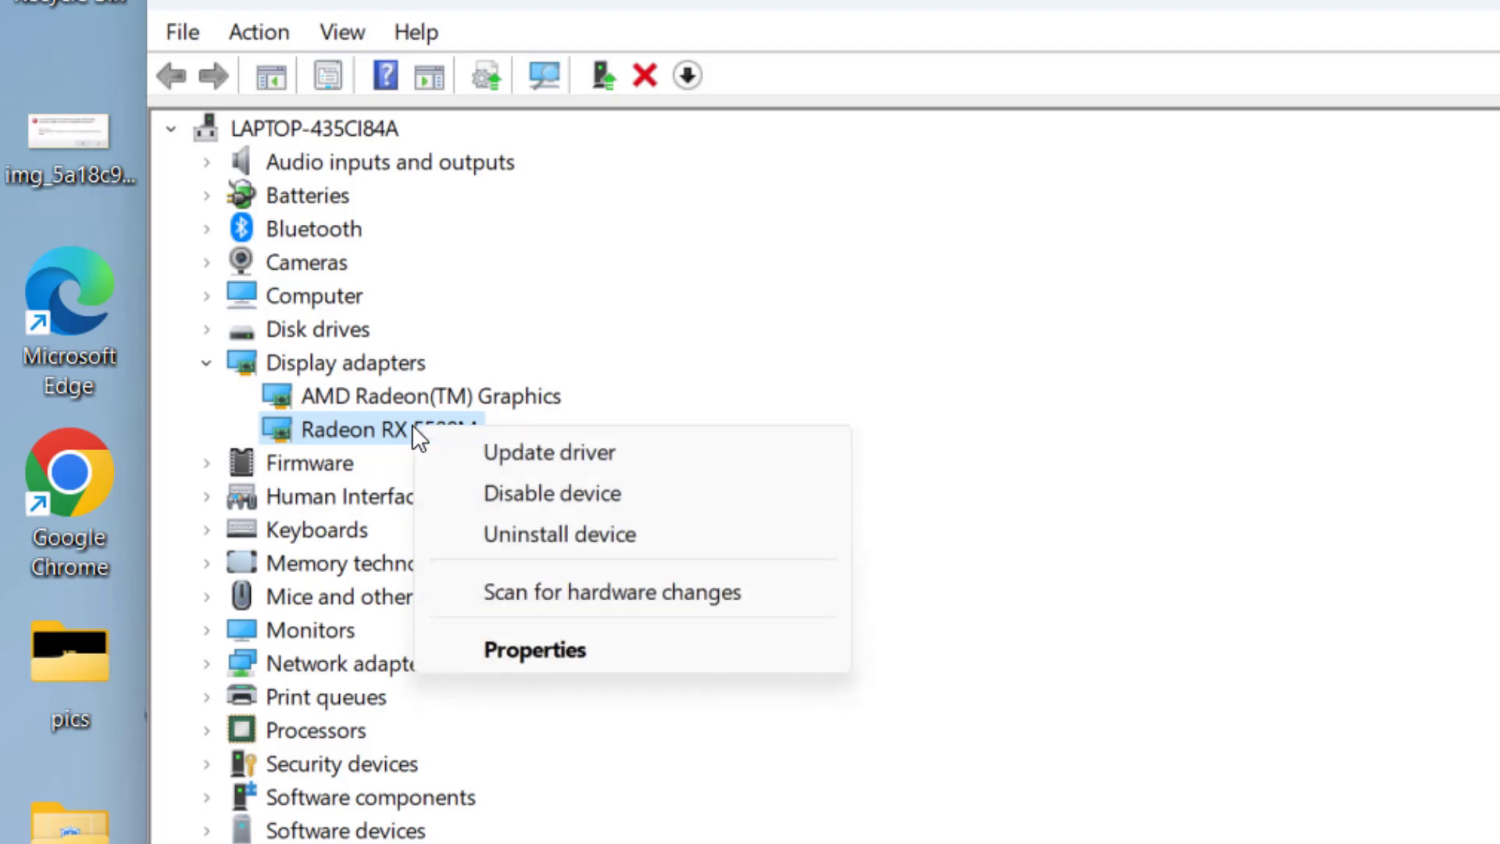
left_click(524, 650)
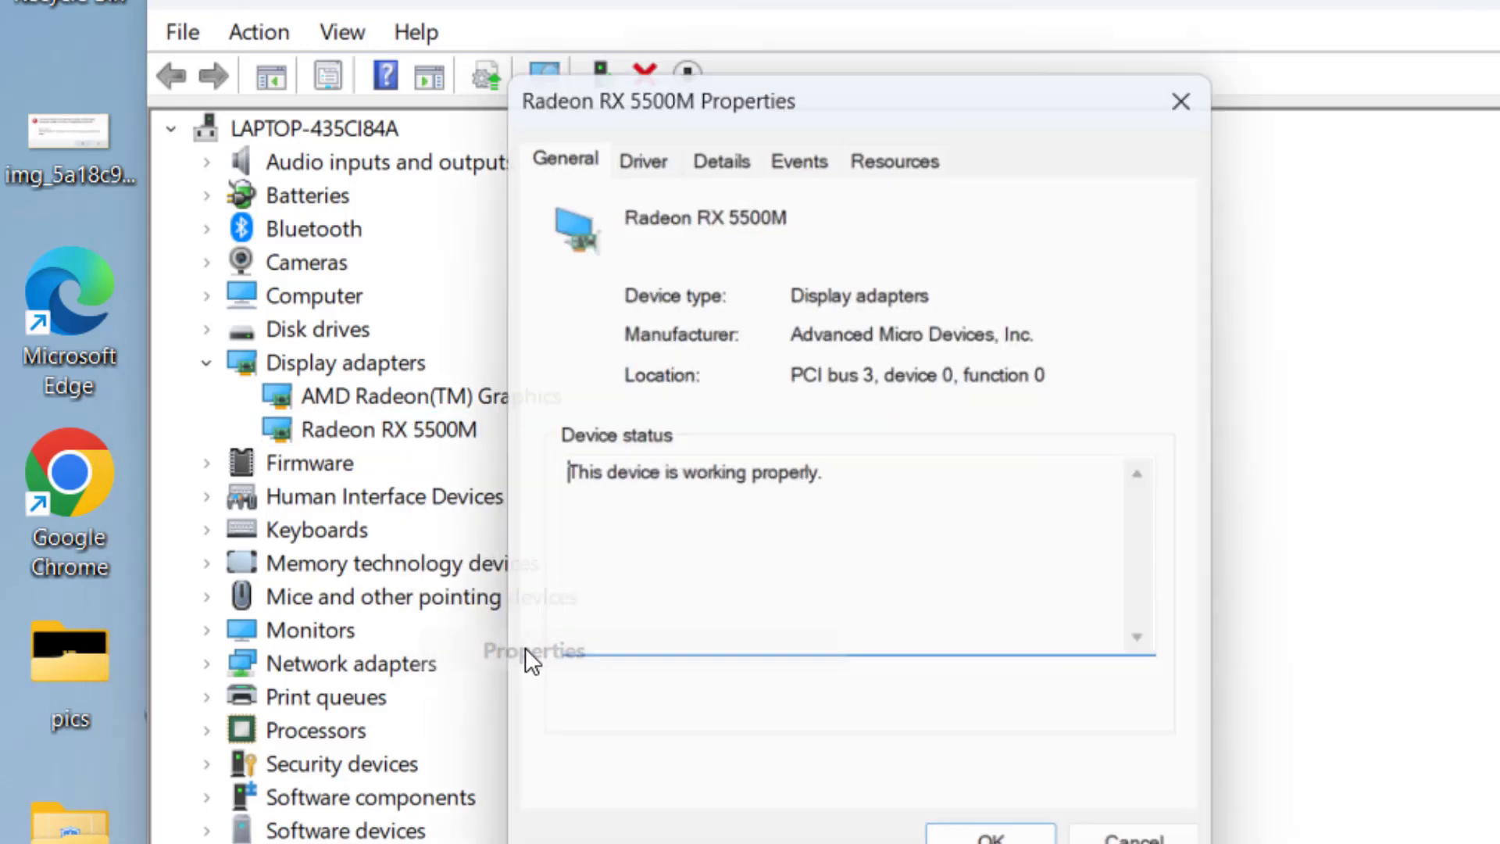
left_click(642, 152)
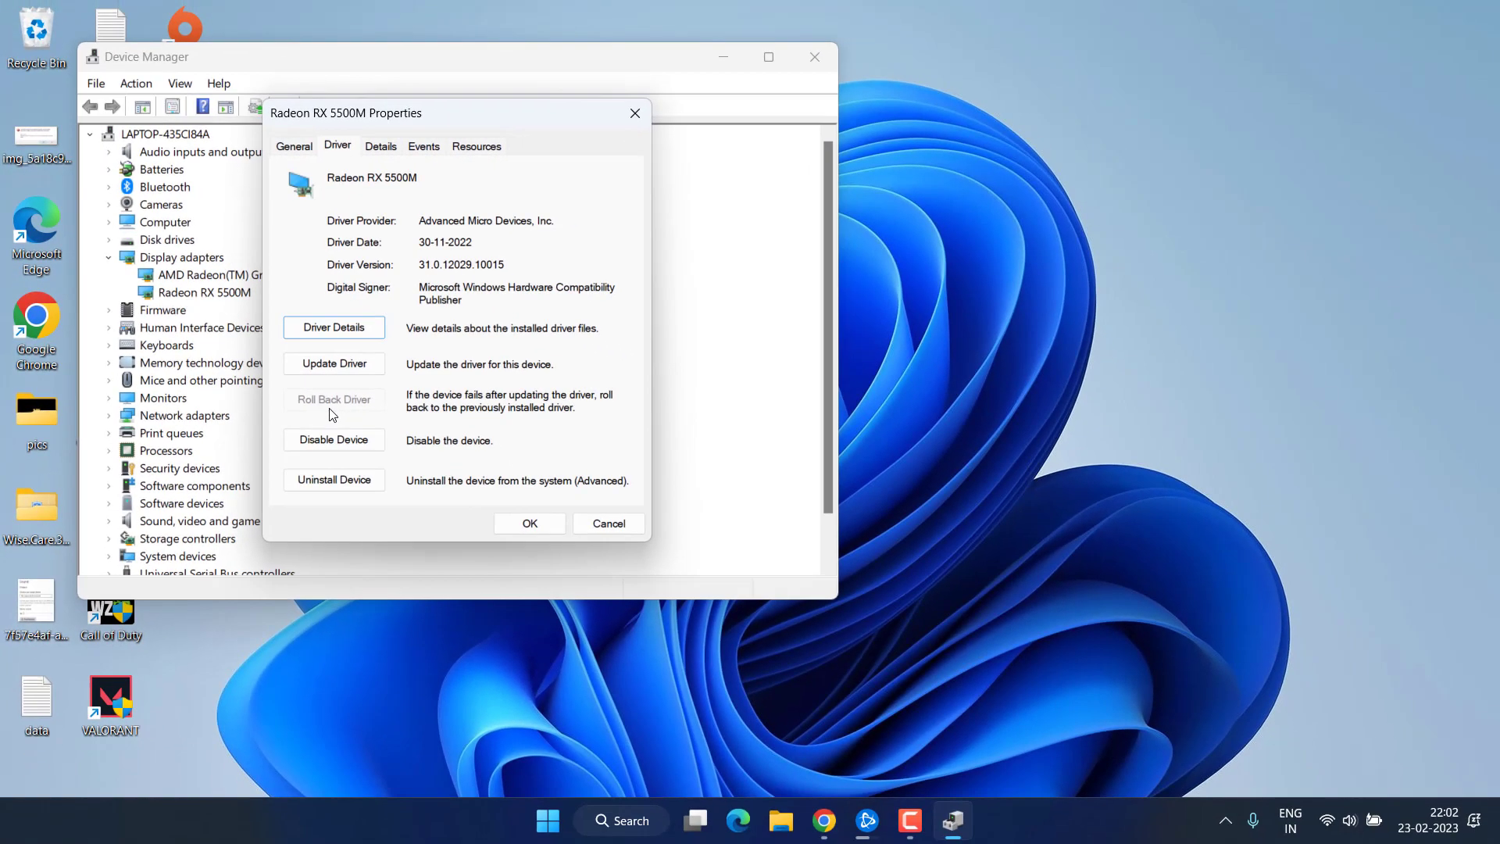
key("Escape")
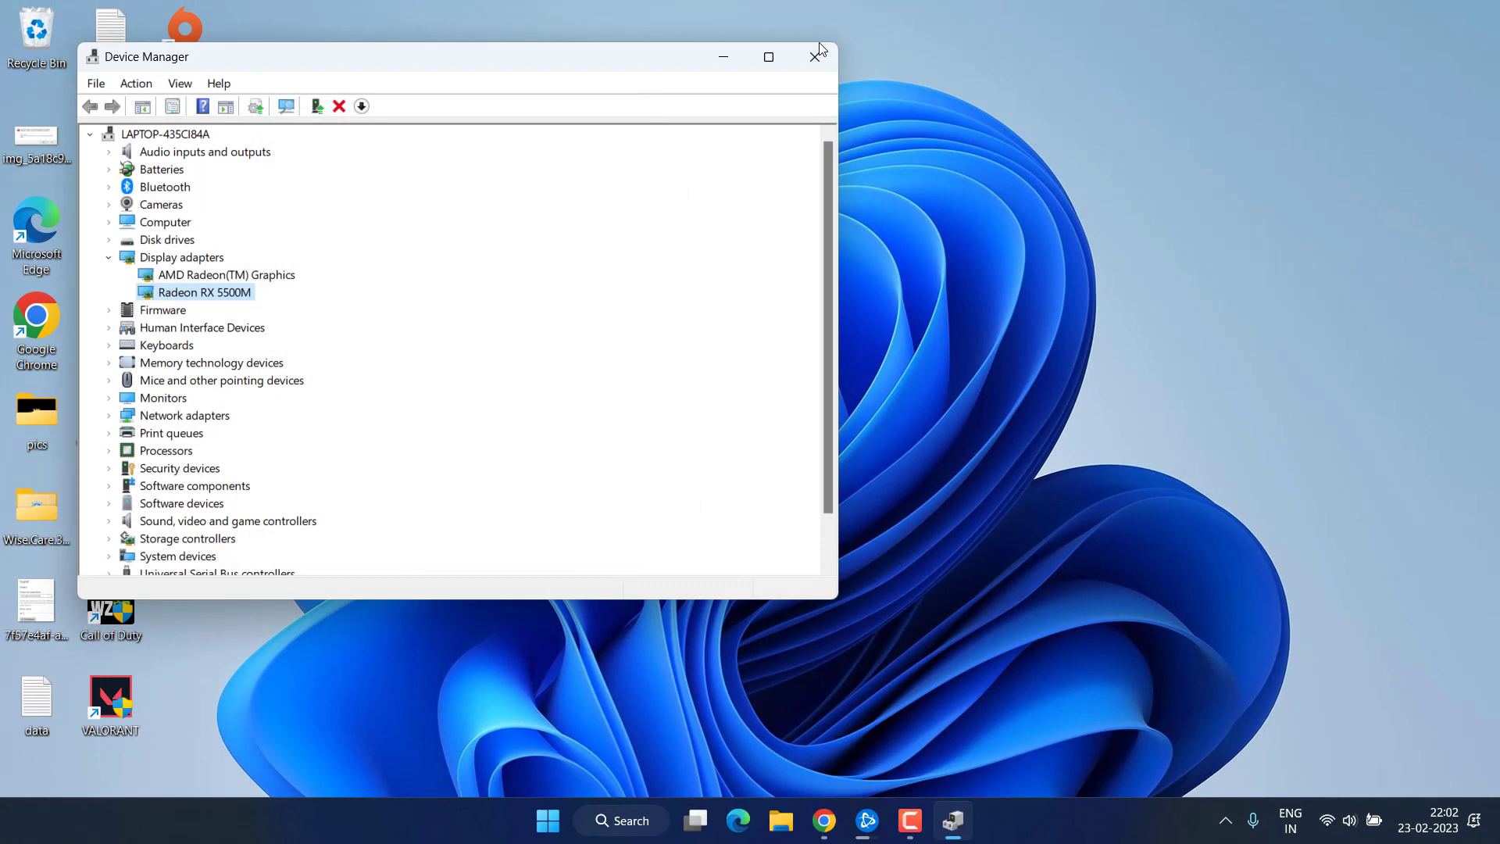
Close Device Manager and open the latest vcredist v0.66.0 release on GitHub
left_click(808, 49)
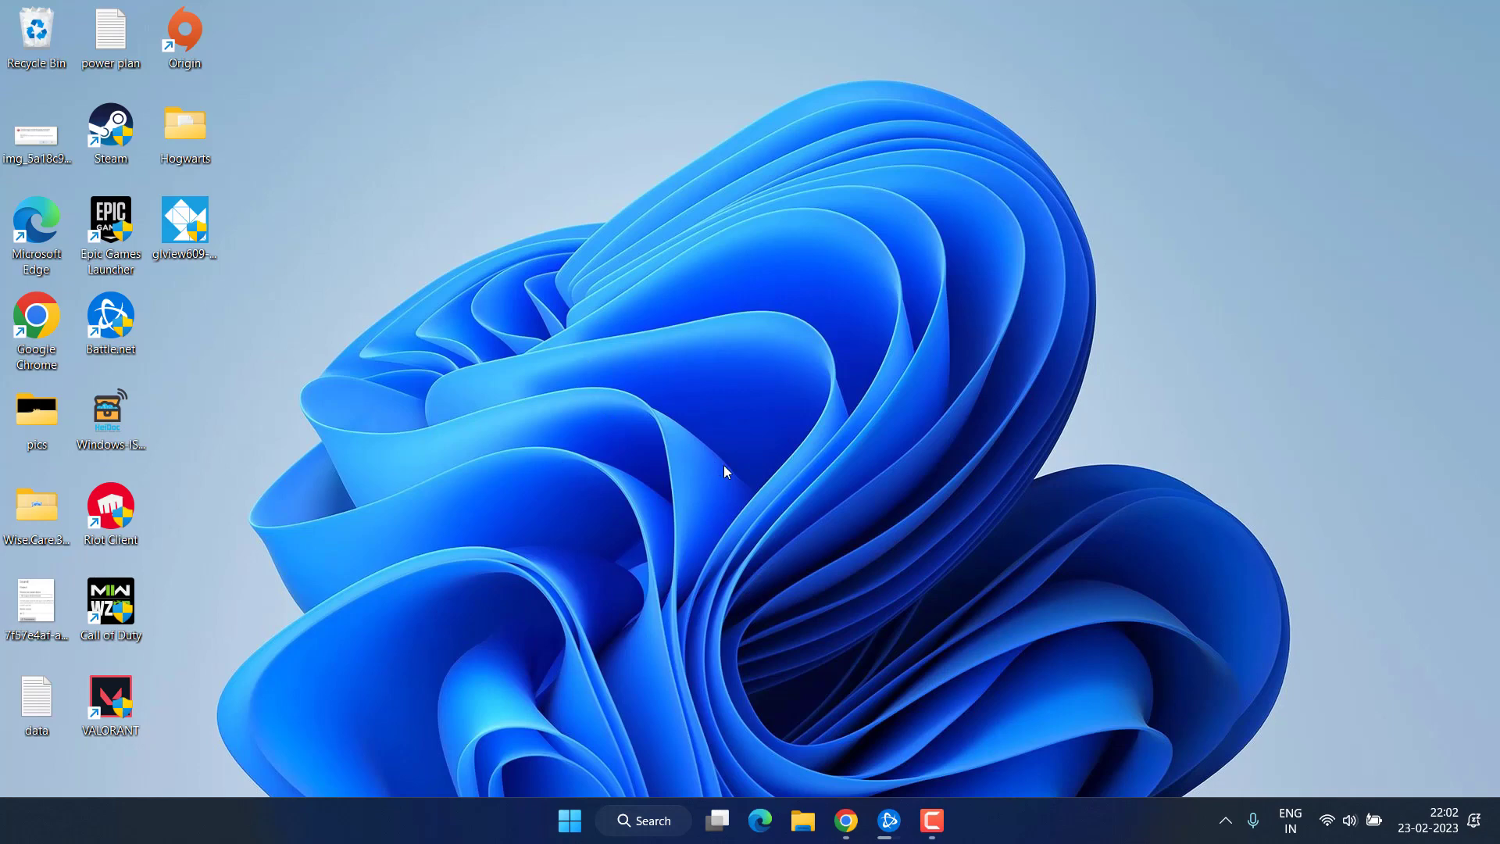
left_click(846, 818)
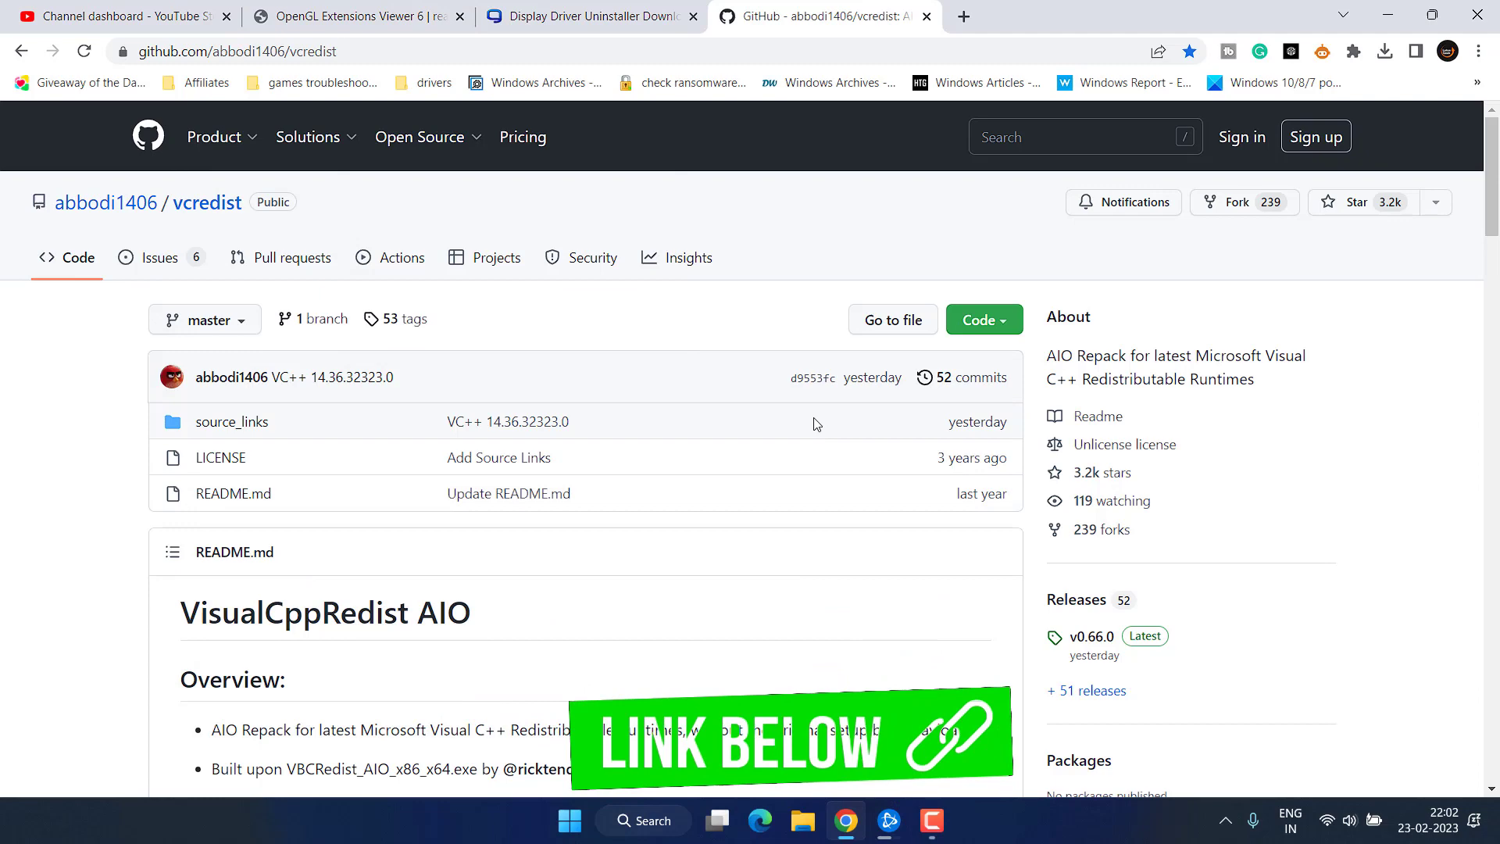
scroll(814, 422, "down", 4)
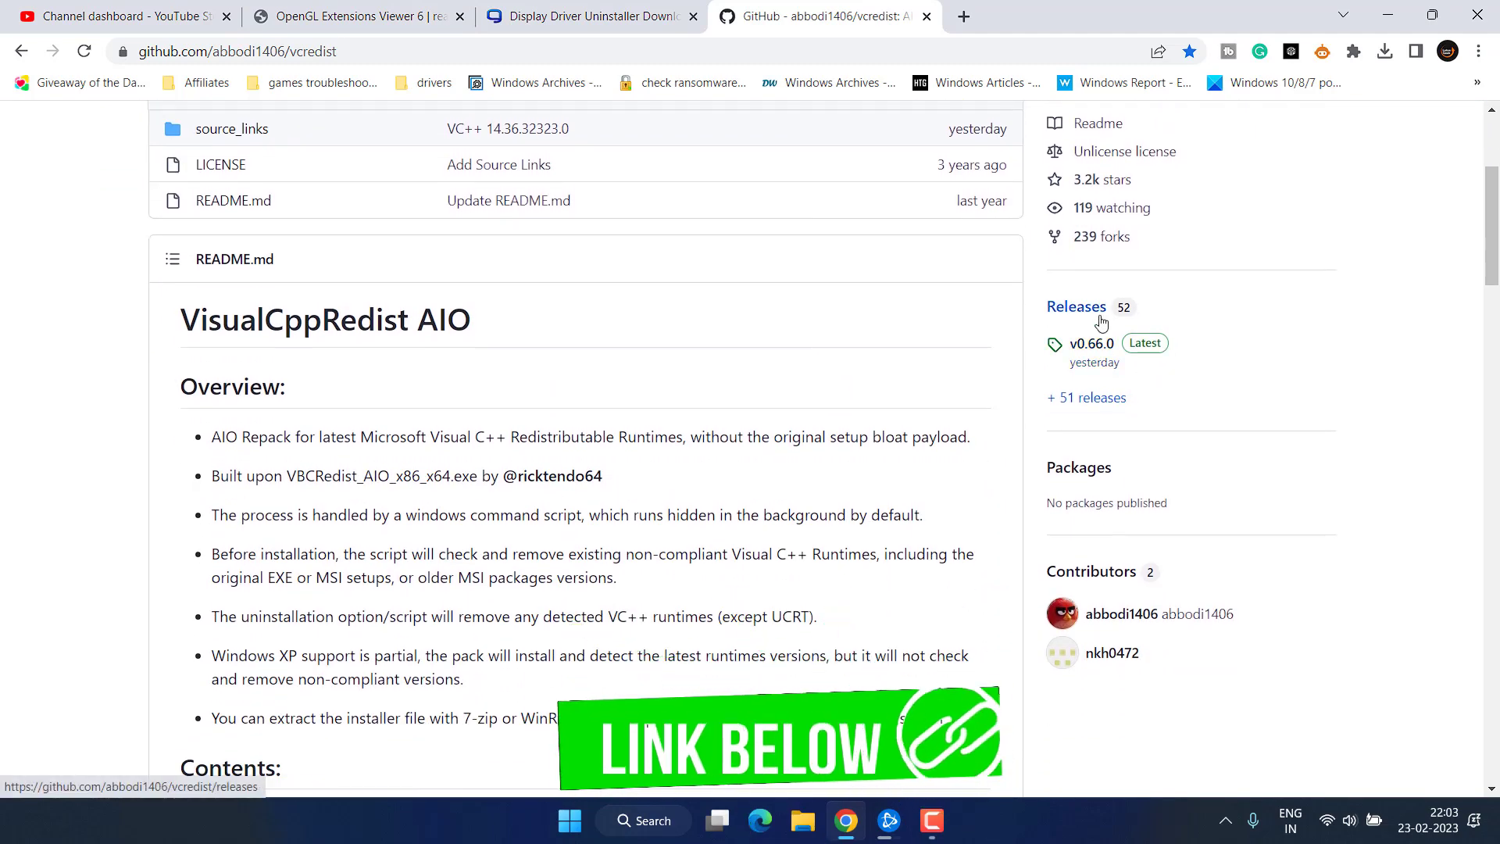
left_click(1142, 343)
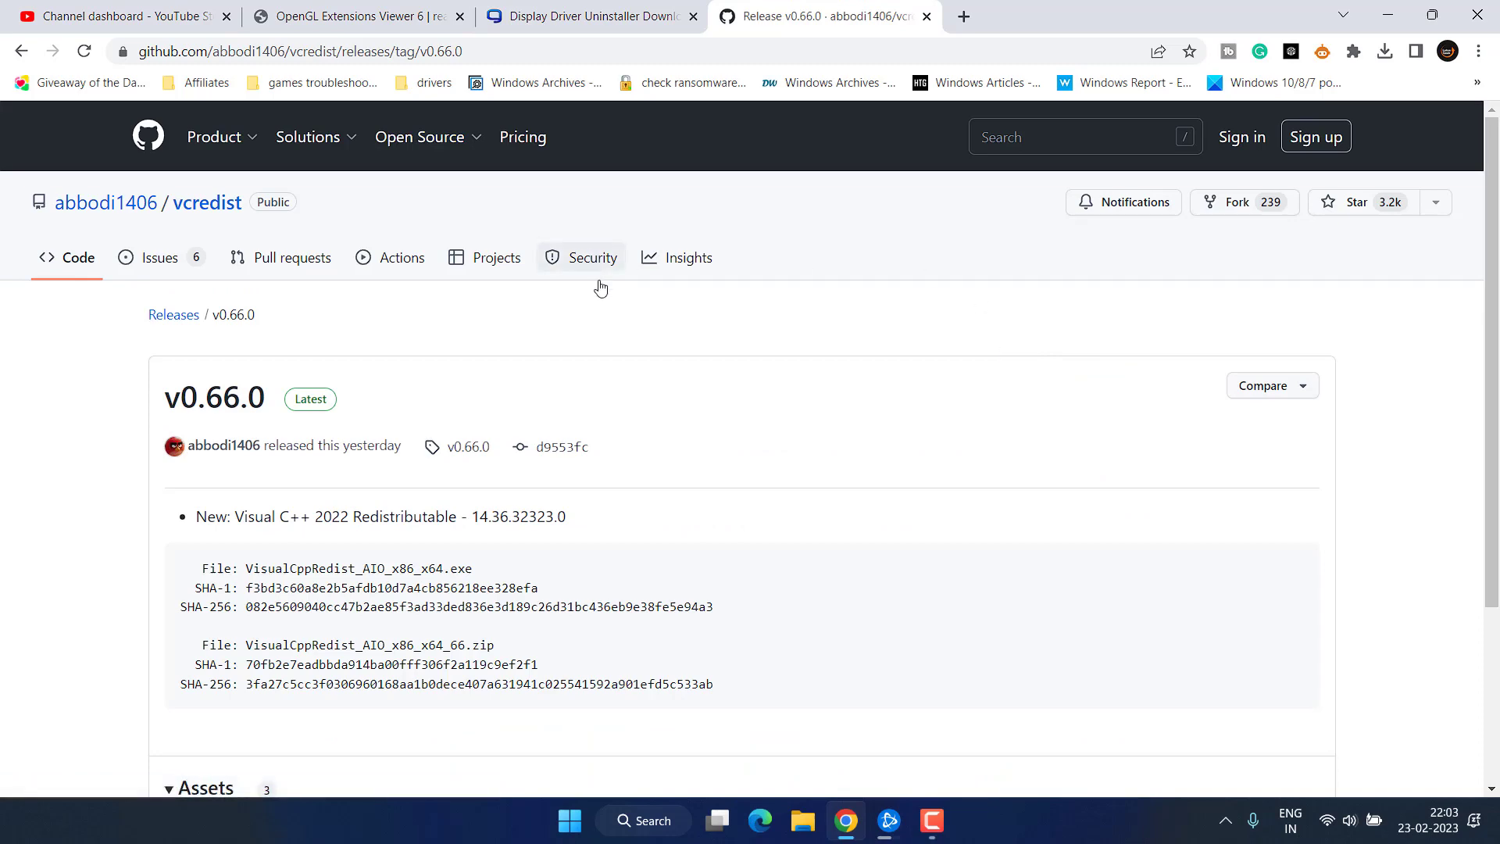
Save VisualCppRedist_AIO_x86_x64_66.zip (27.6 MB) to the Desktop and confirm the download finished
scroll(606, 348, "down", 4)
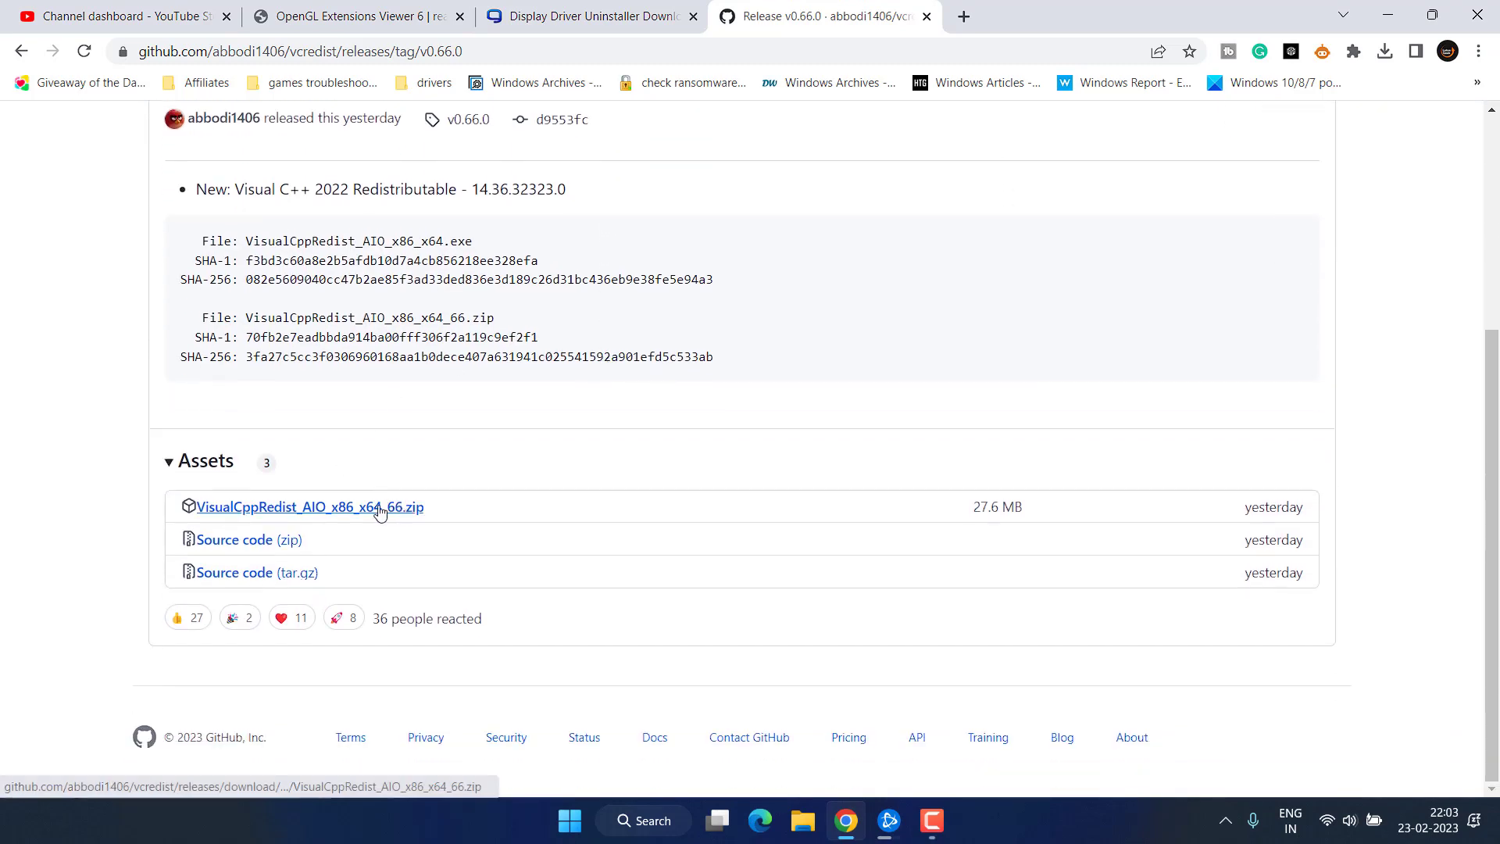
left_click(400, 508)
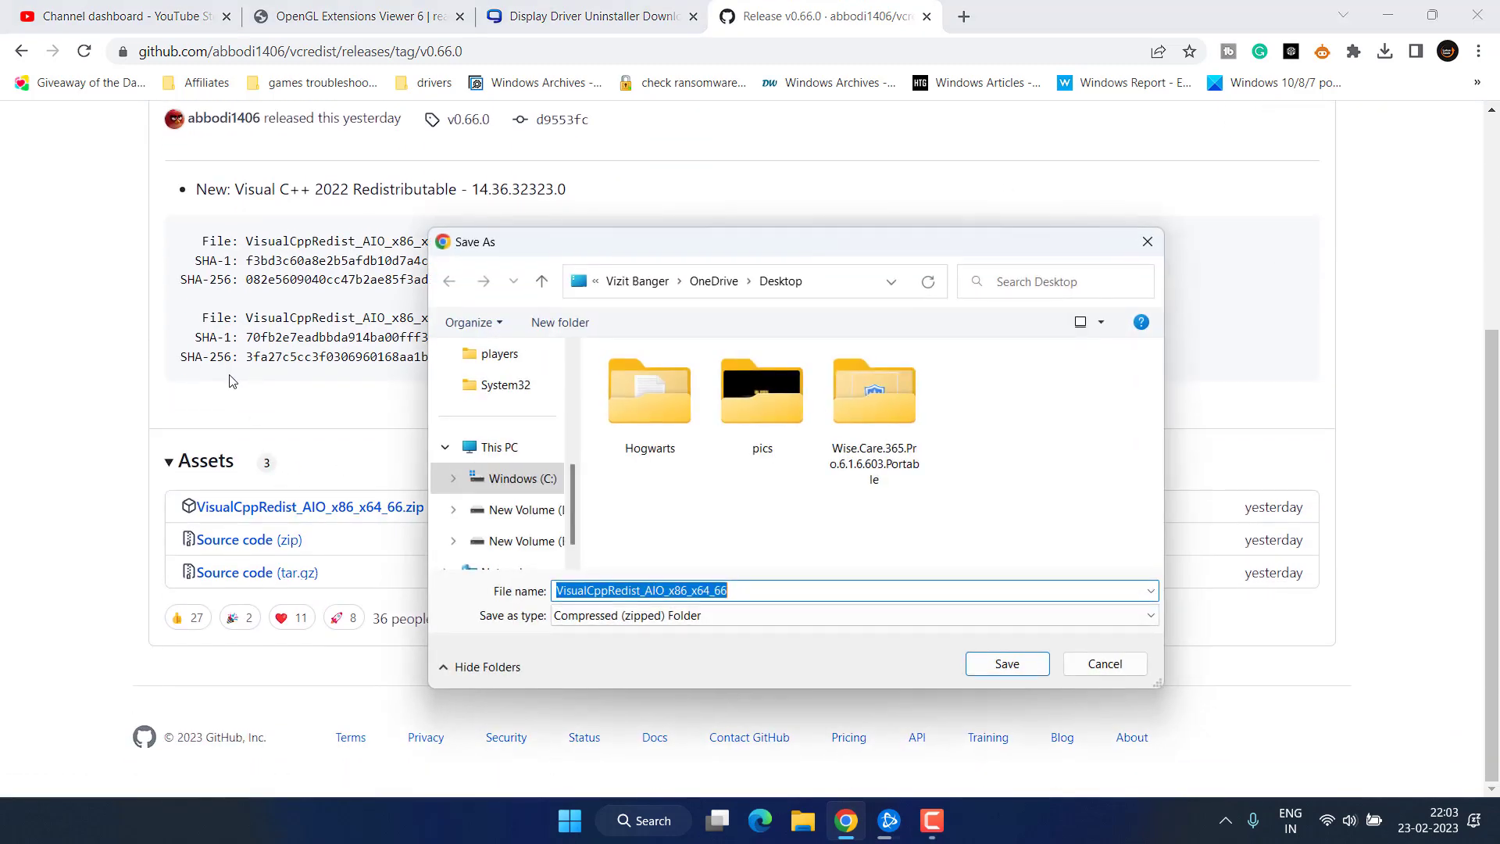
left_click(1007, 663)
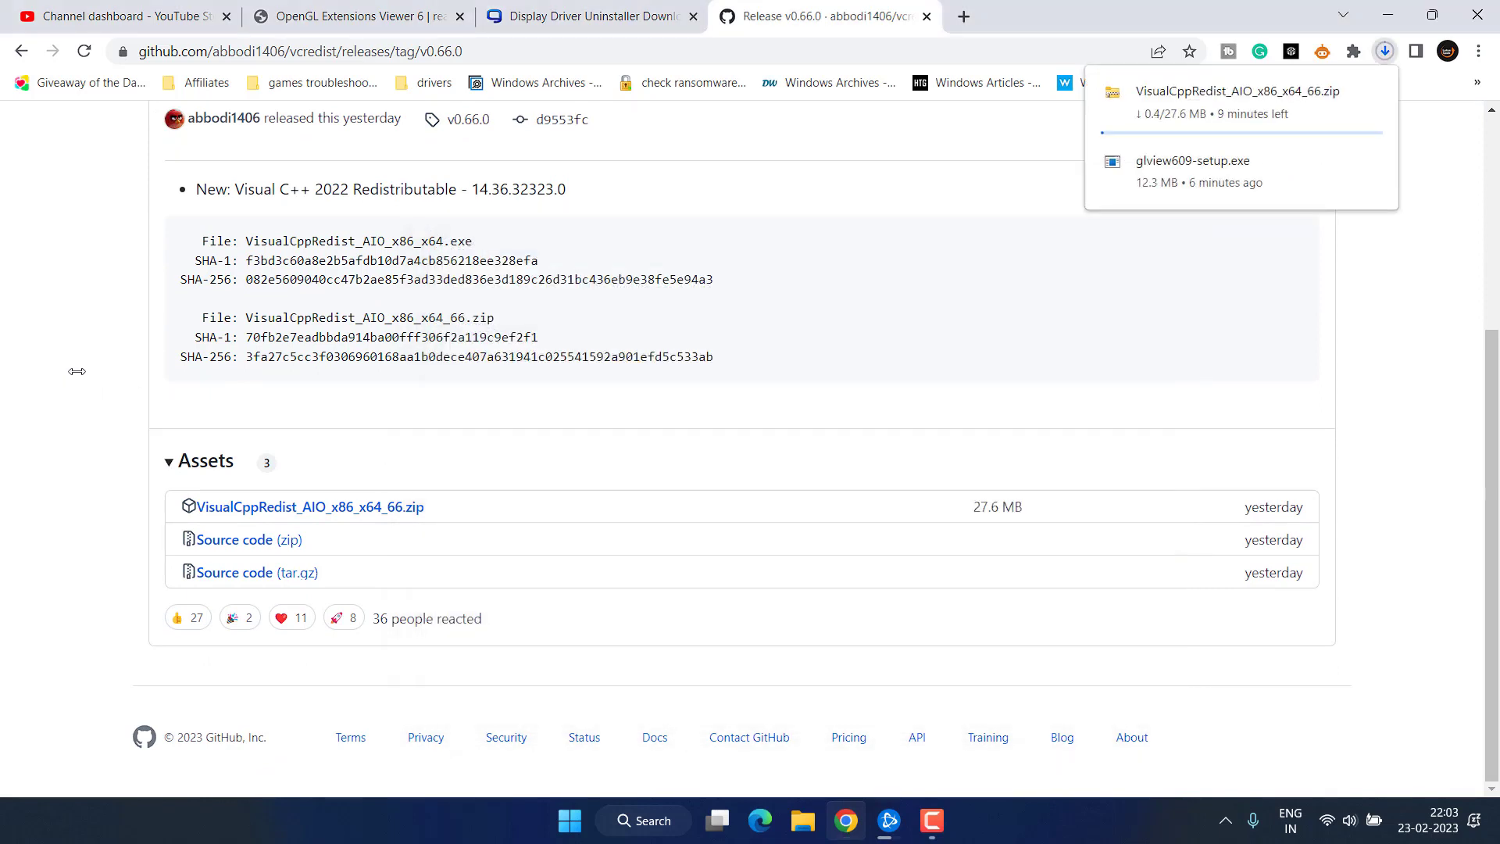
left_click(1386, 51)
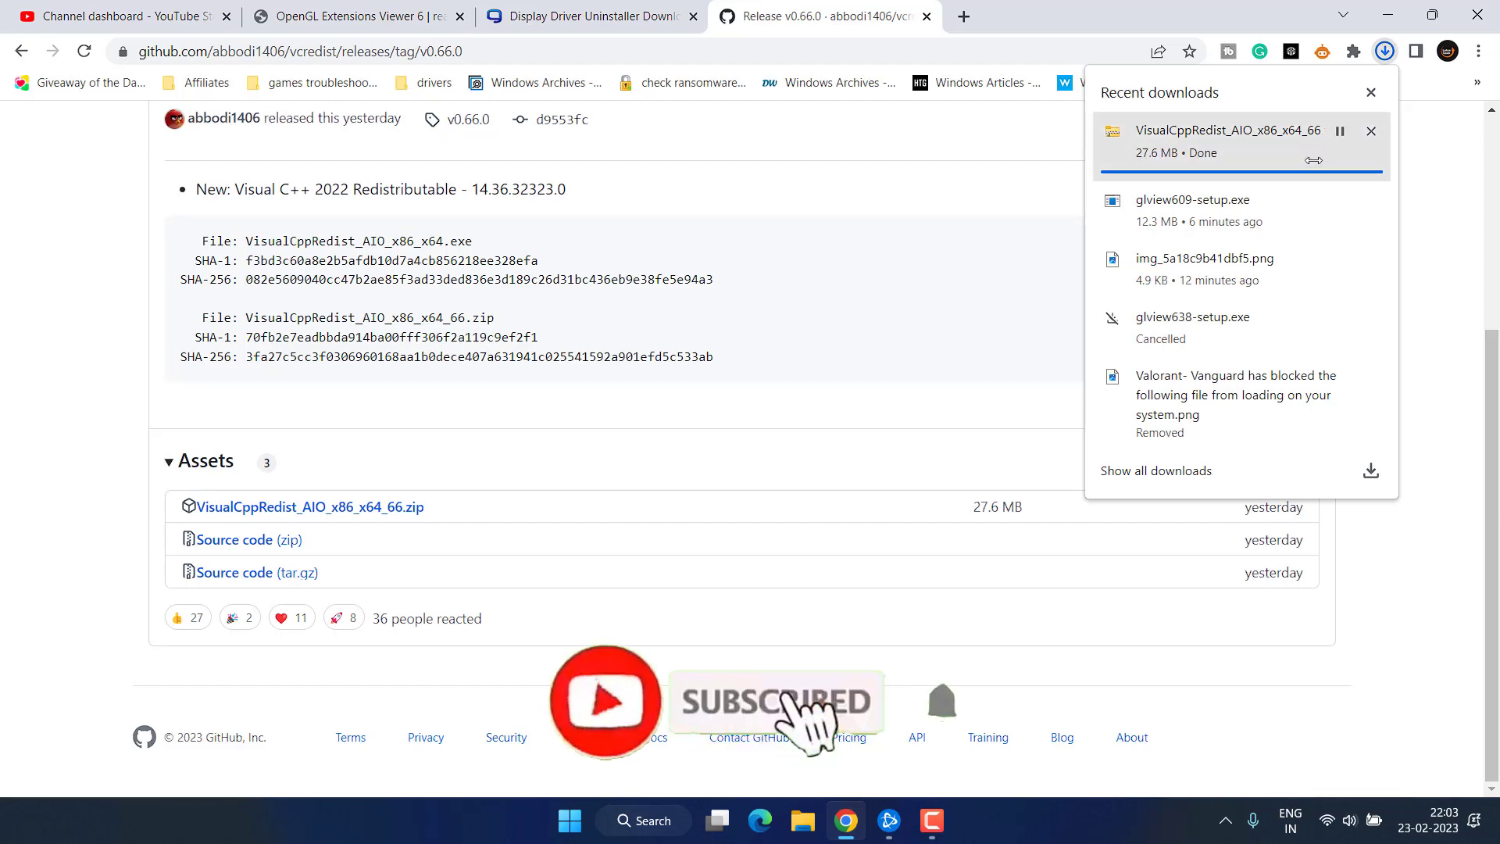
Copy the VisualCppRedist_AIO_x86_x64 installer out of the downloaded zip onto the desktop
key("super+d")
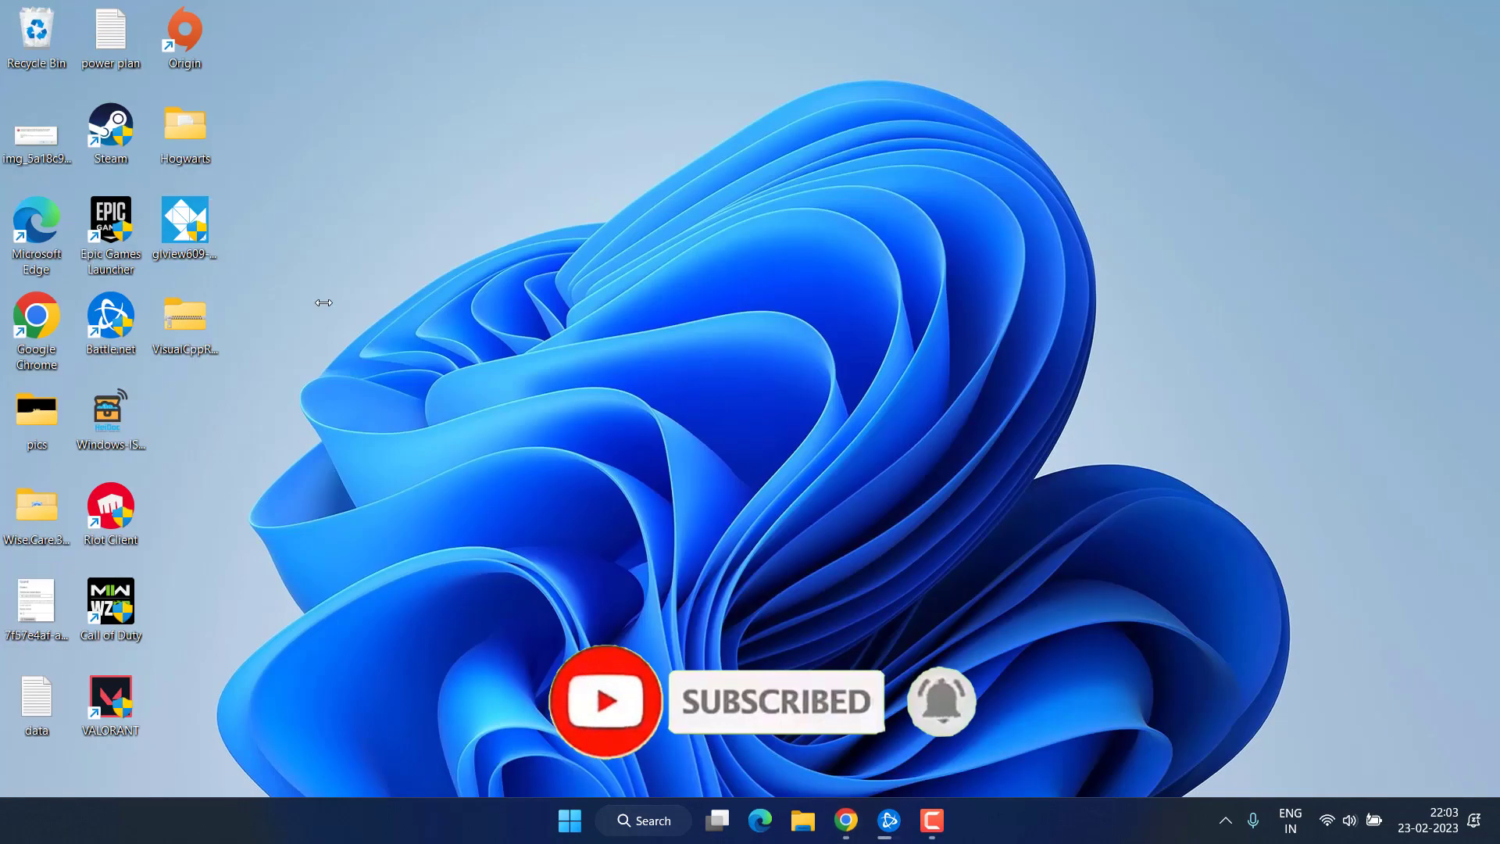
double_click(186, 316)
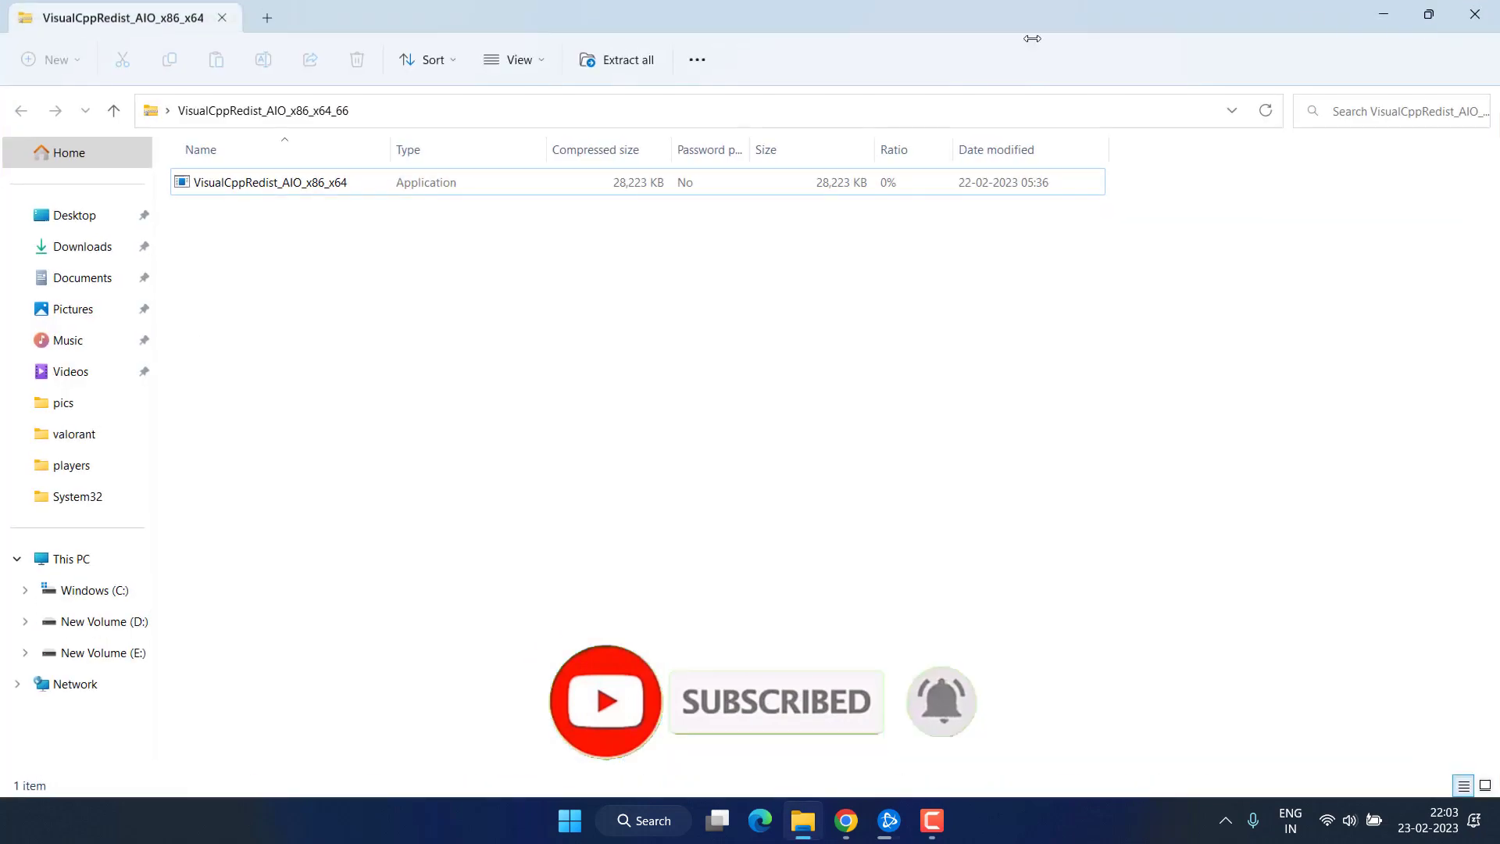
left_click(1428, 14)
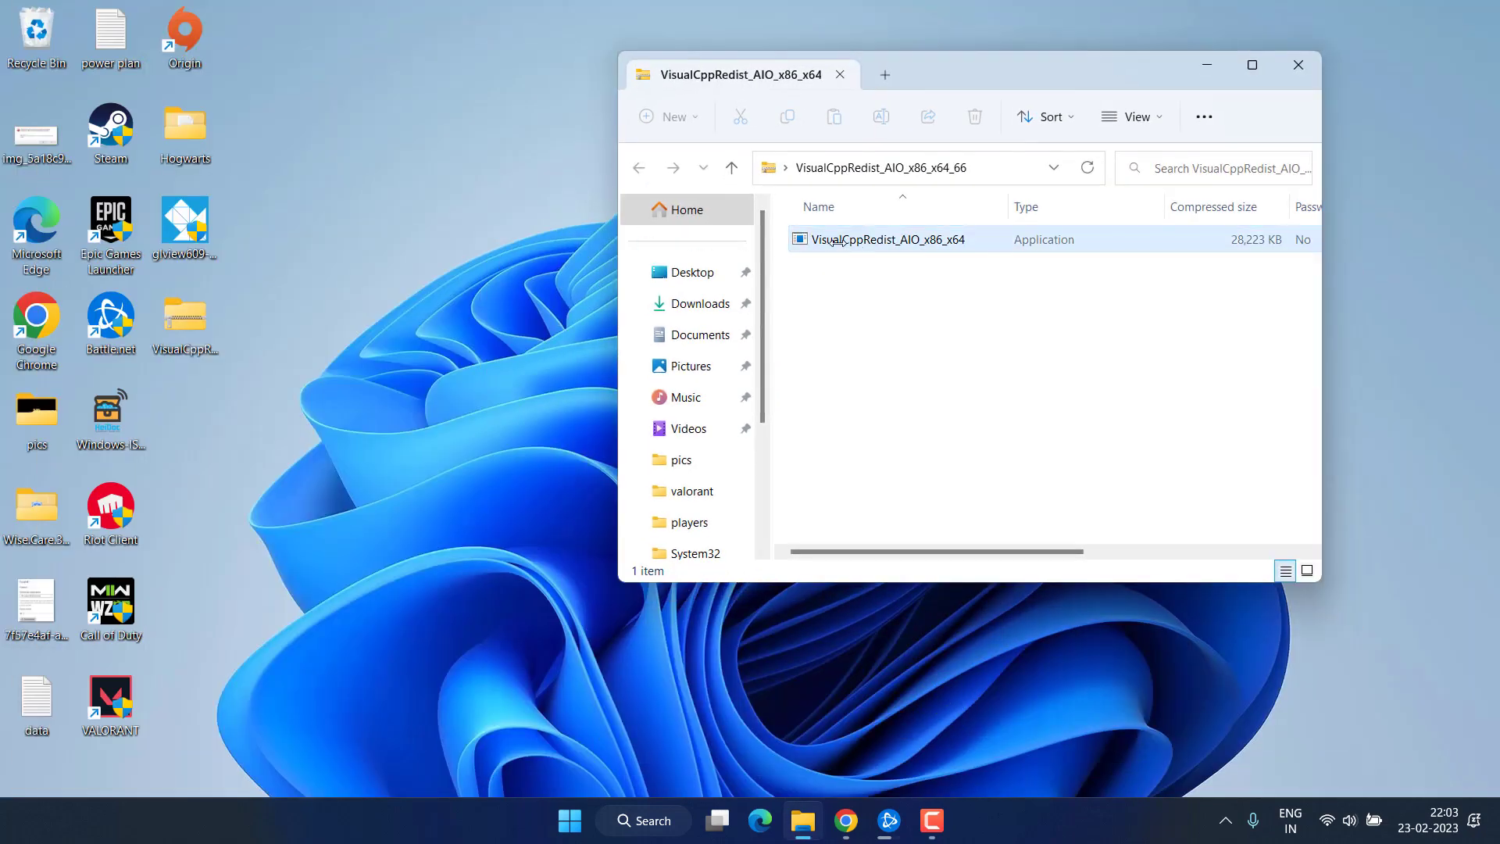
left_click_drag(834, 240, 334, 490)
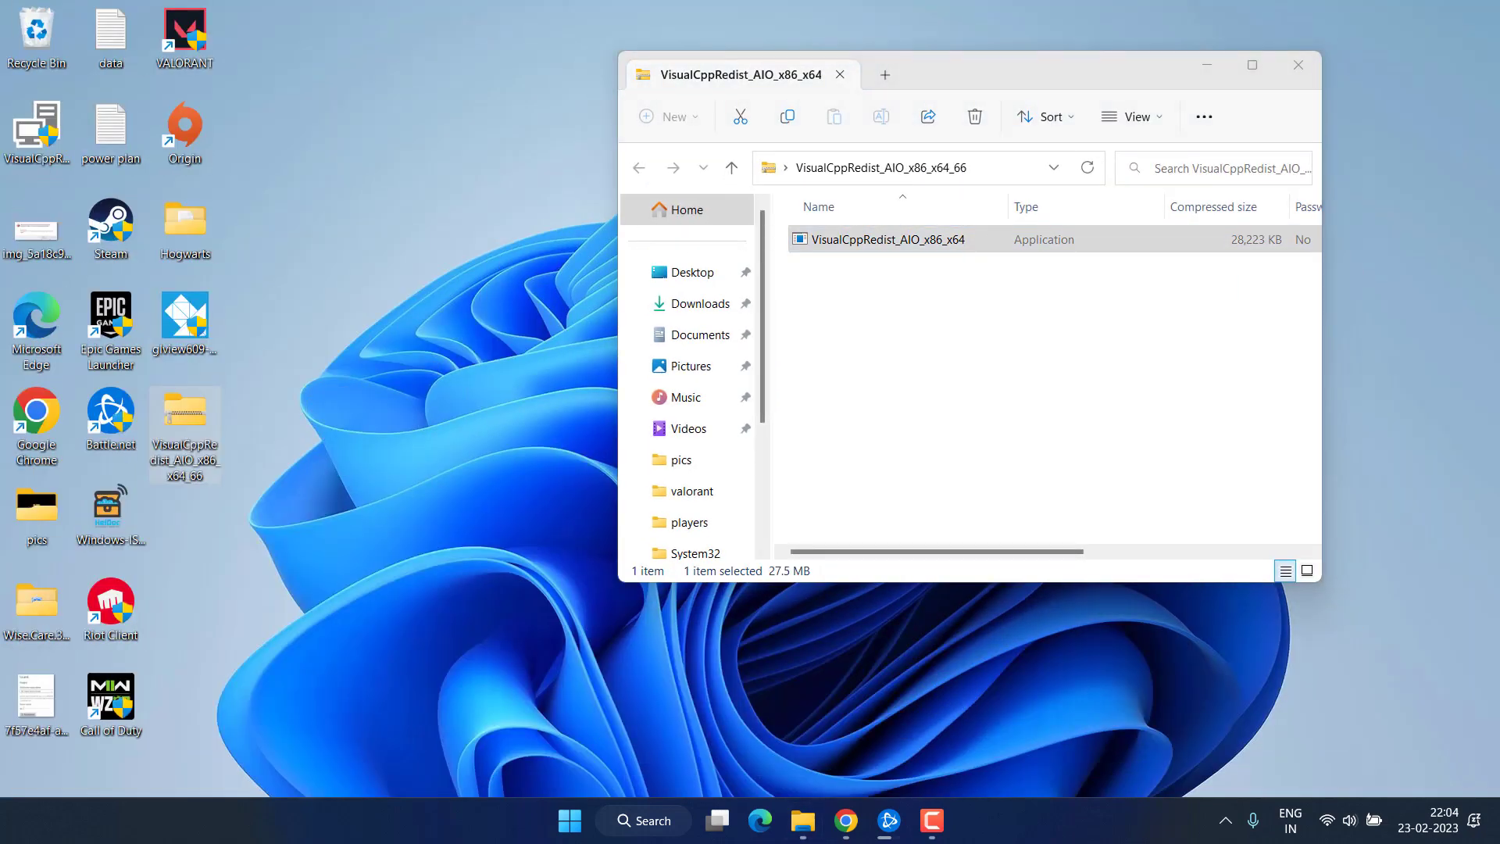
left_click(1297, 65)
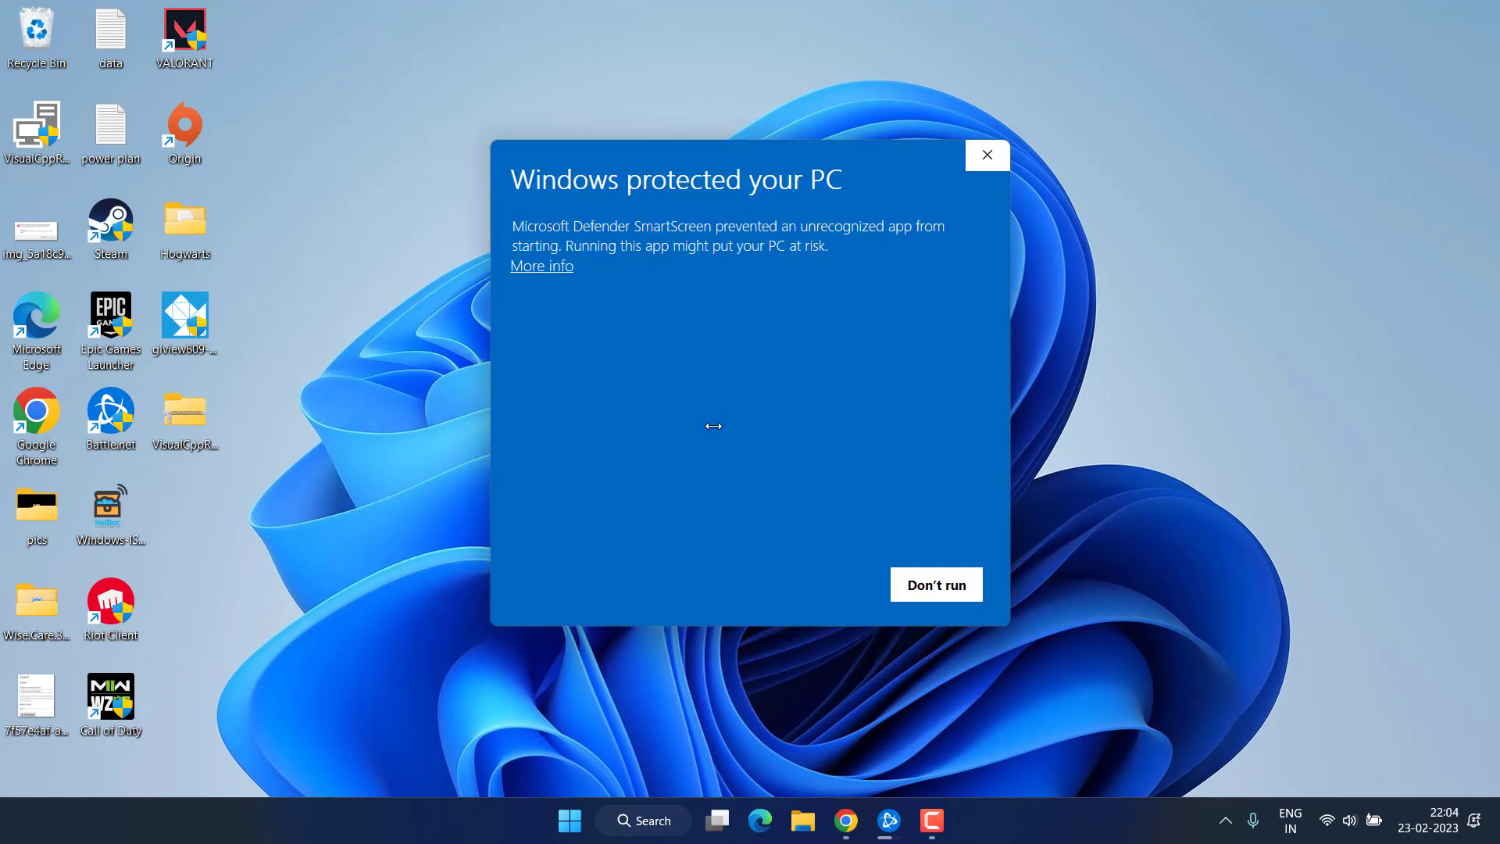
Bypass the SmartScreen warning with Run anyway and start the Visual C++ Redistributable setup
left_click(542, 265)
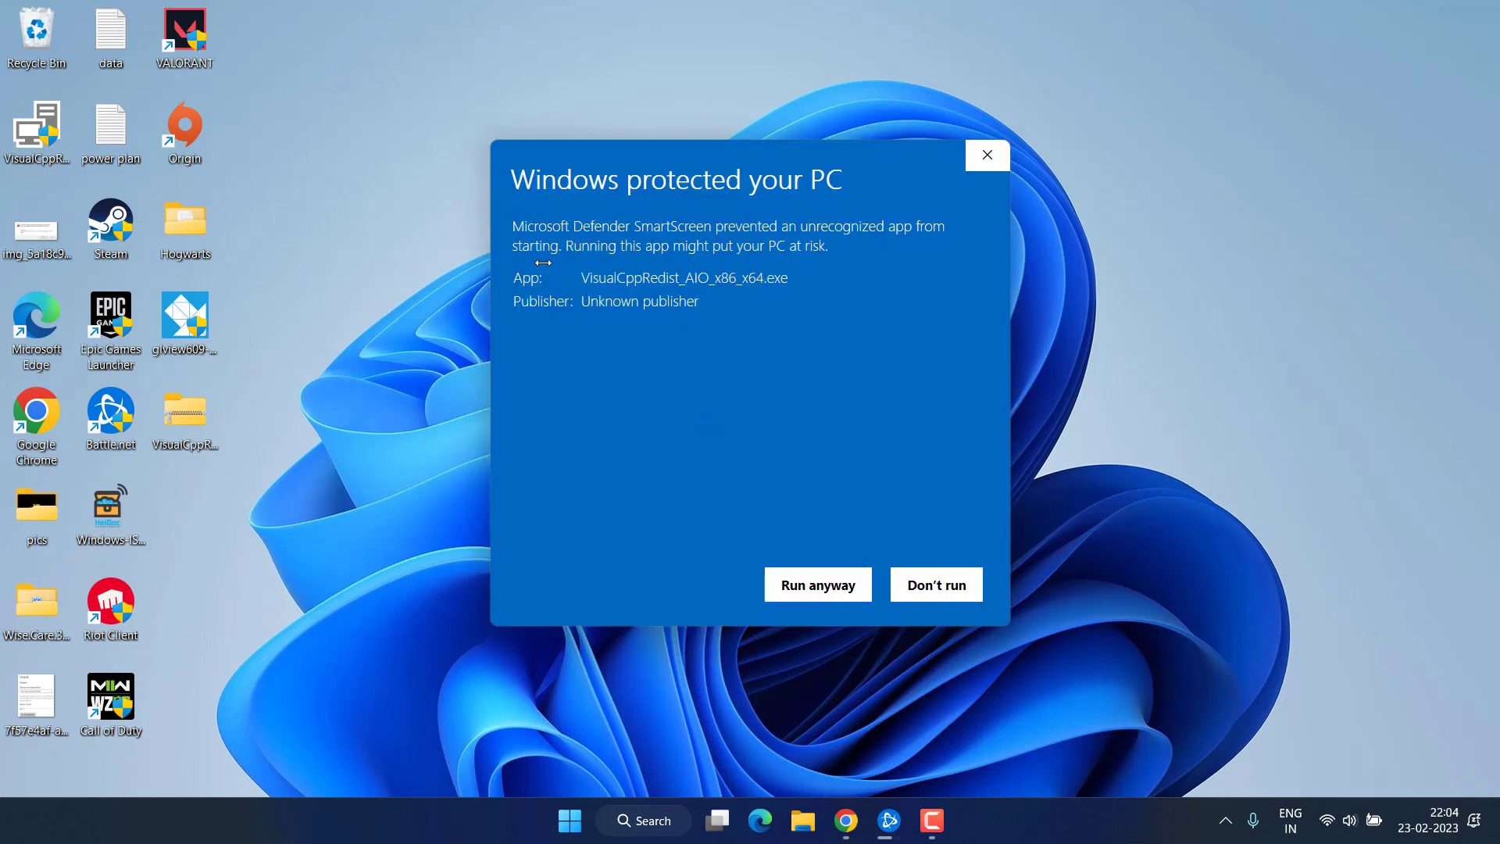
left_click(809, 593)
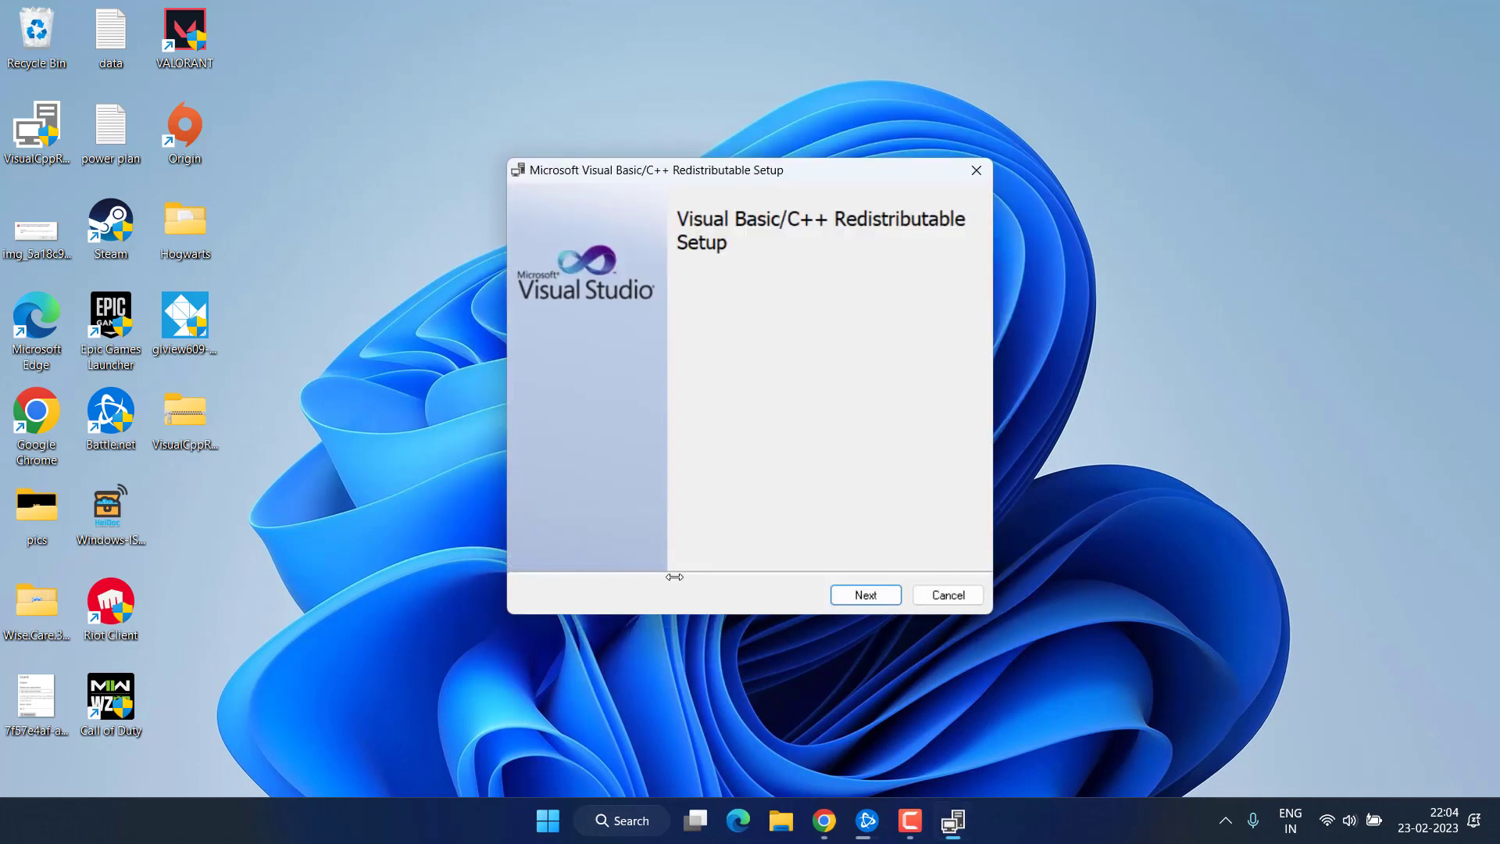
left_click(865, 595)
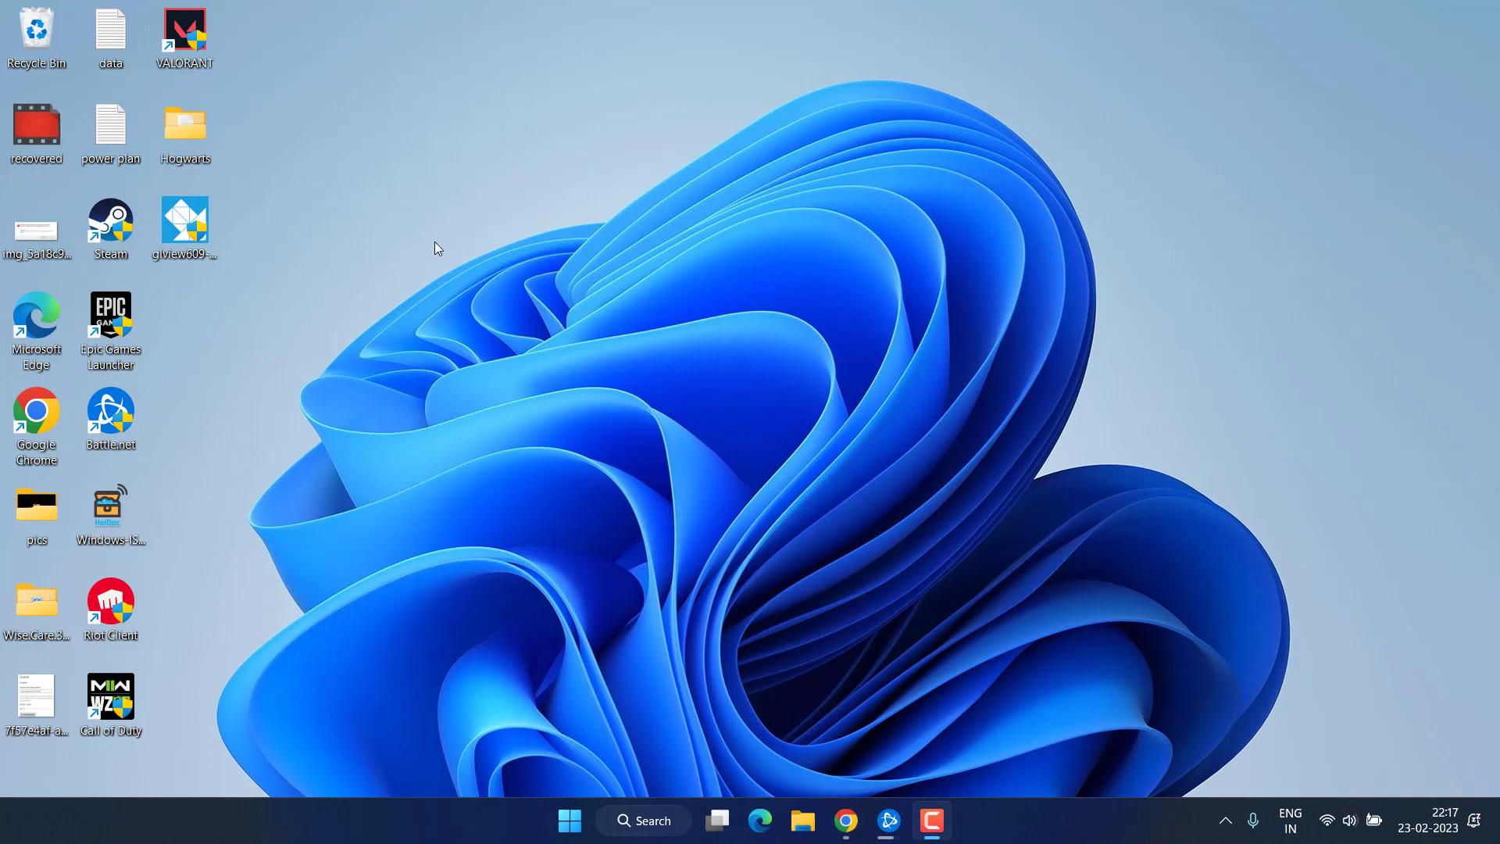
Download [Guru3D.com]-DDU.zip (DDU 18.0.6.0) from the EU Netherlands mirror to the Desktop
left_click(846, 820)
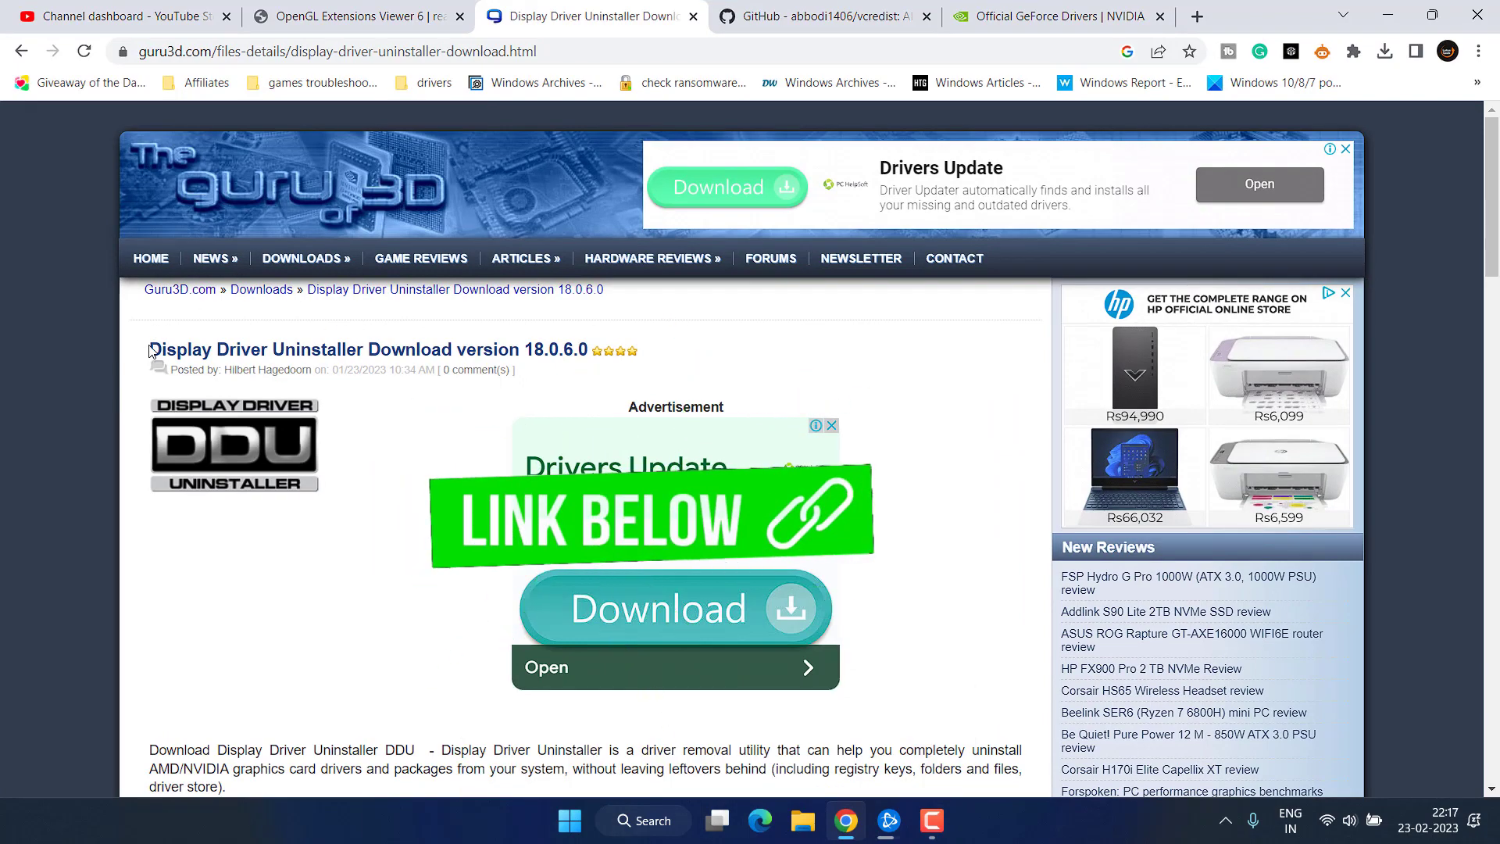
left_click_drag(151, 351, 372, 363)
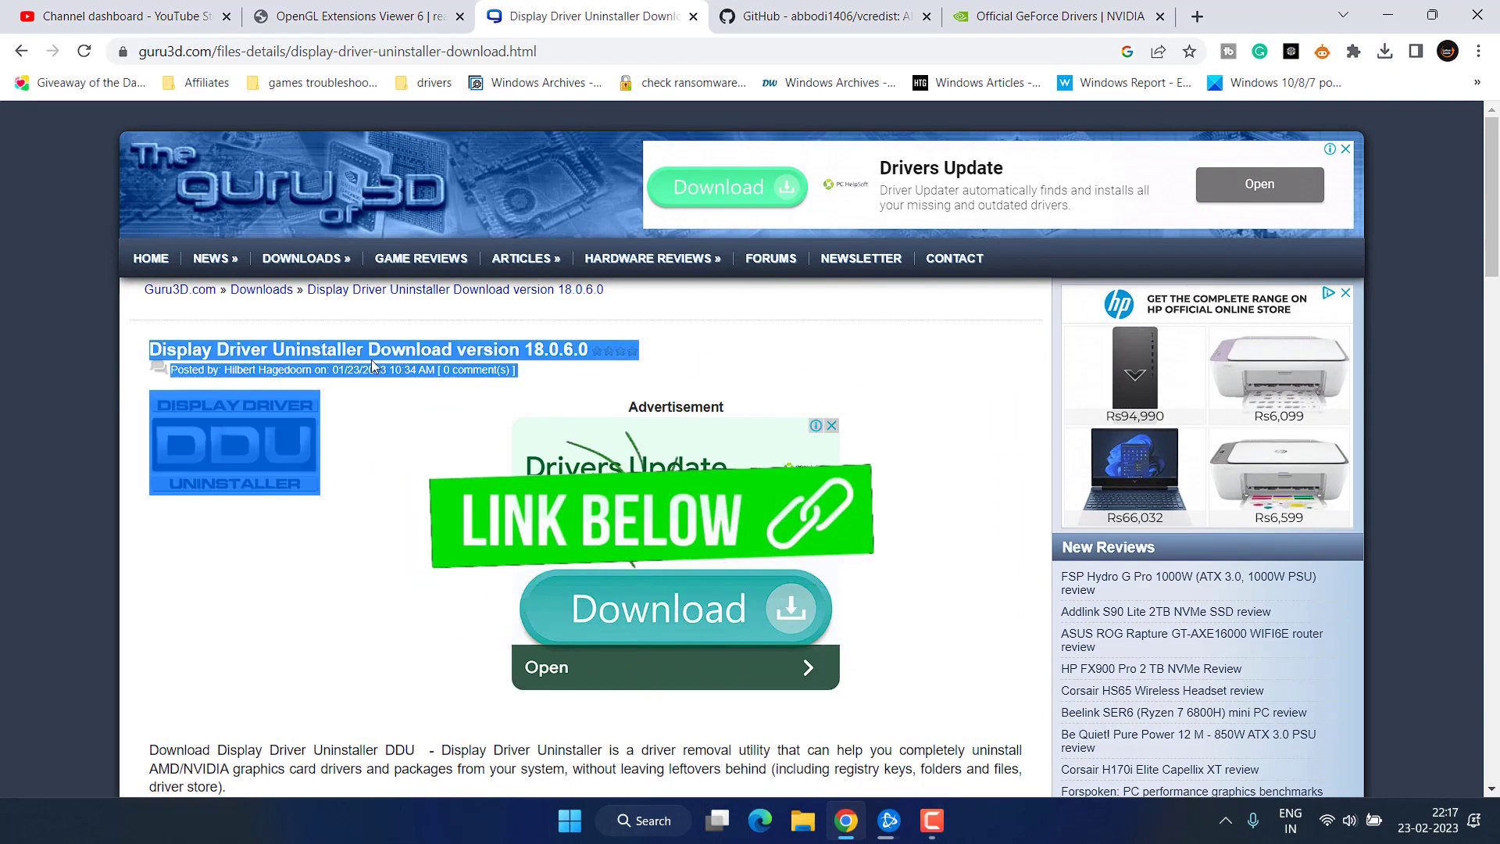
scroll(371, 363, "down", 8)
scroll(375, 378, "down", 15)
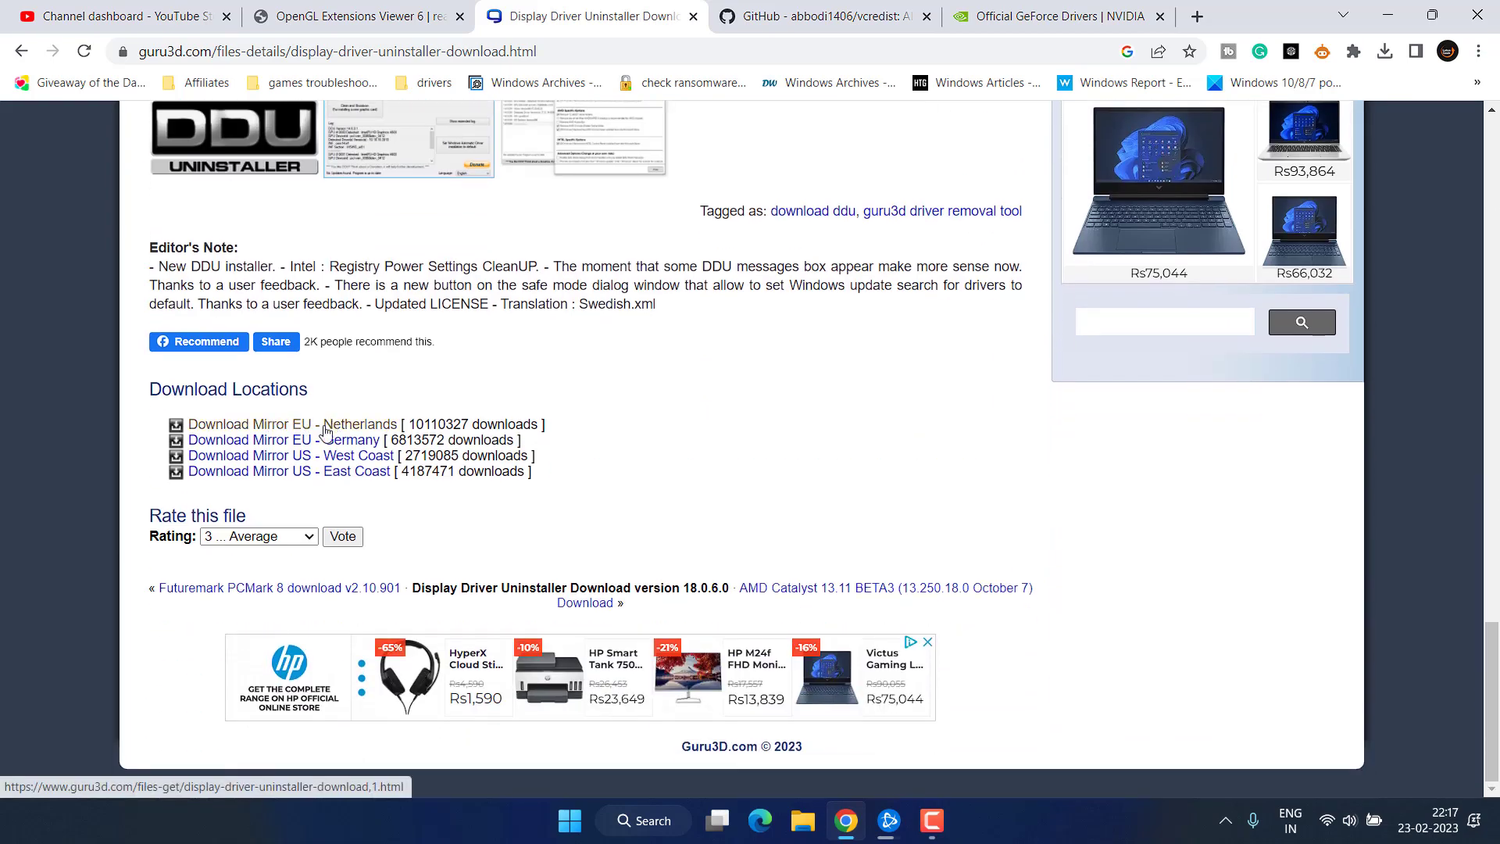
left_click(322, 425)
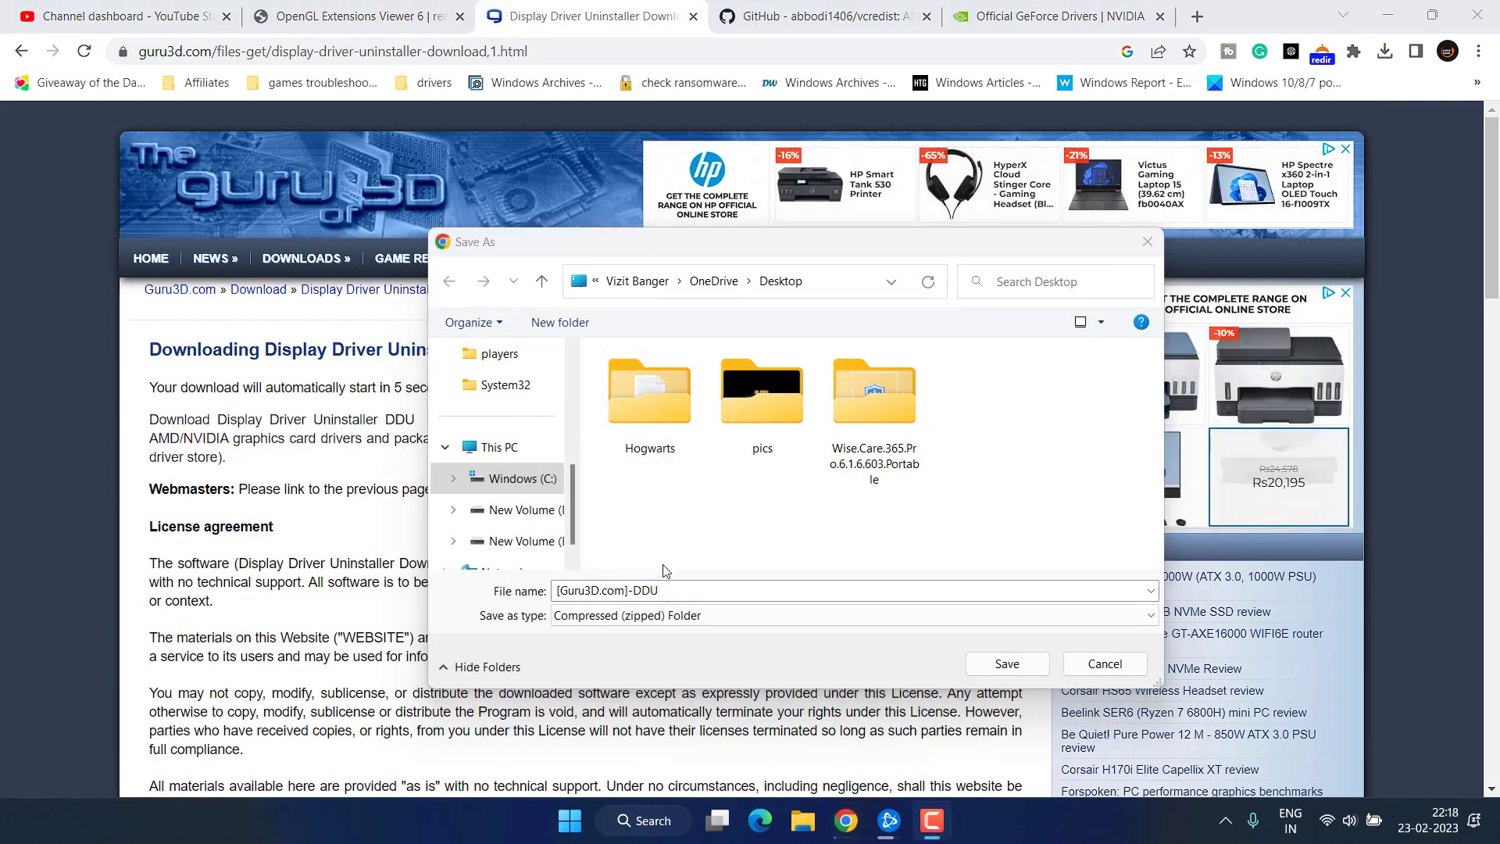
left_click(1000, 663)
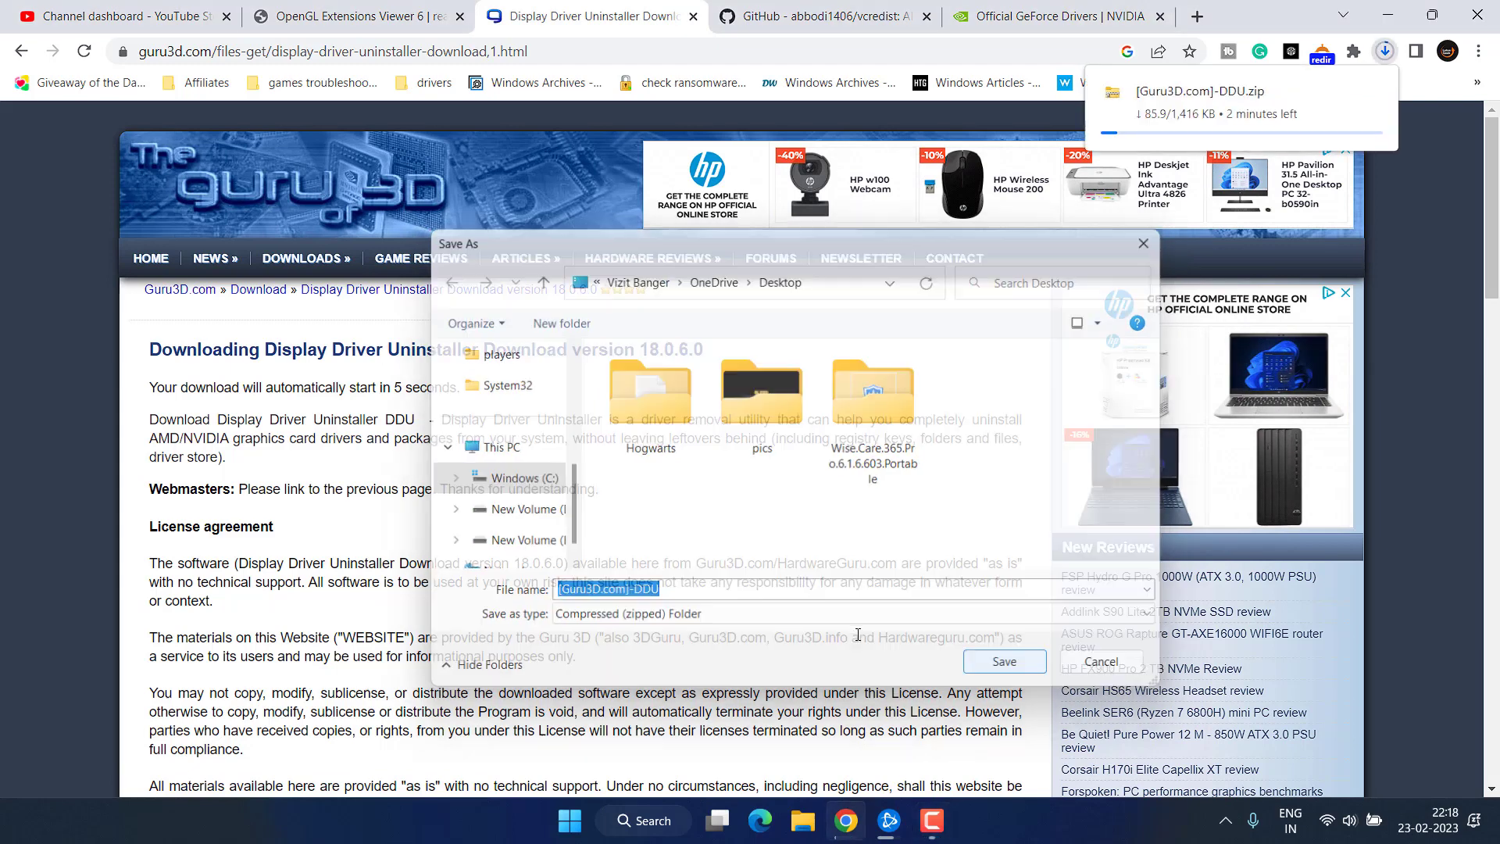
left_click(1384, 51)
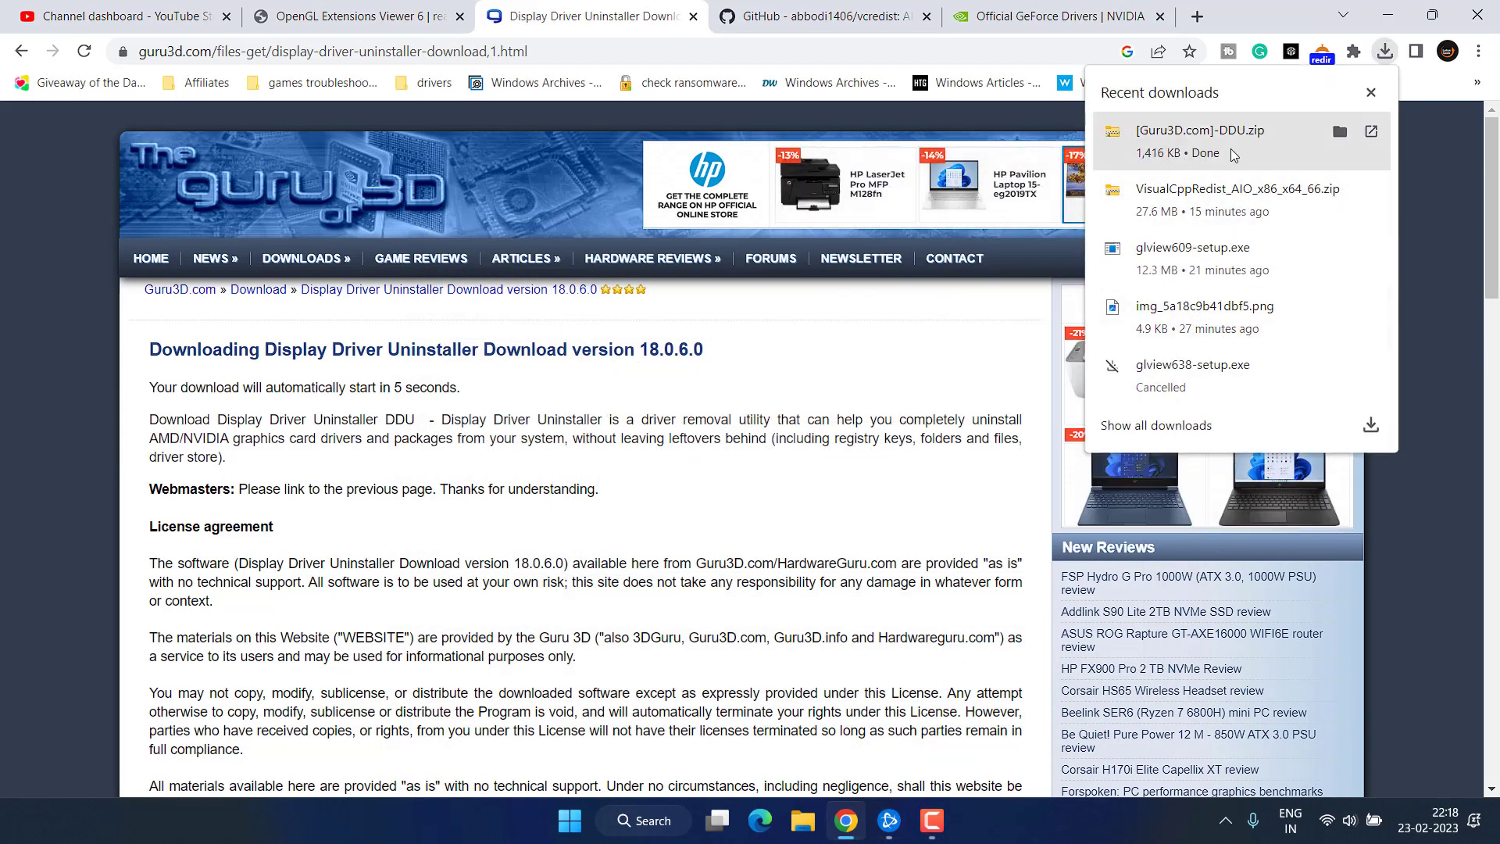
Copy DDU v18.0.6.0 from the [Guru3D.com]-DDU zip onto the desktop
left_click(1389, 9)
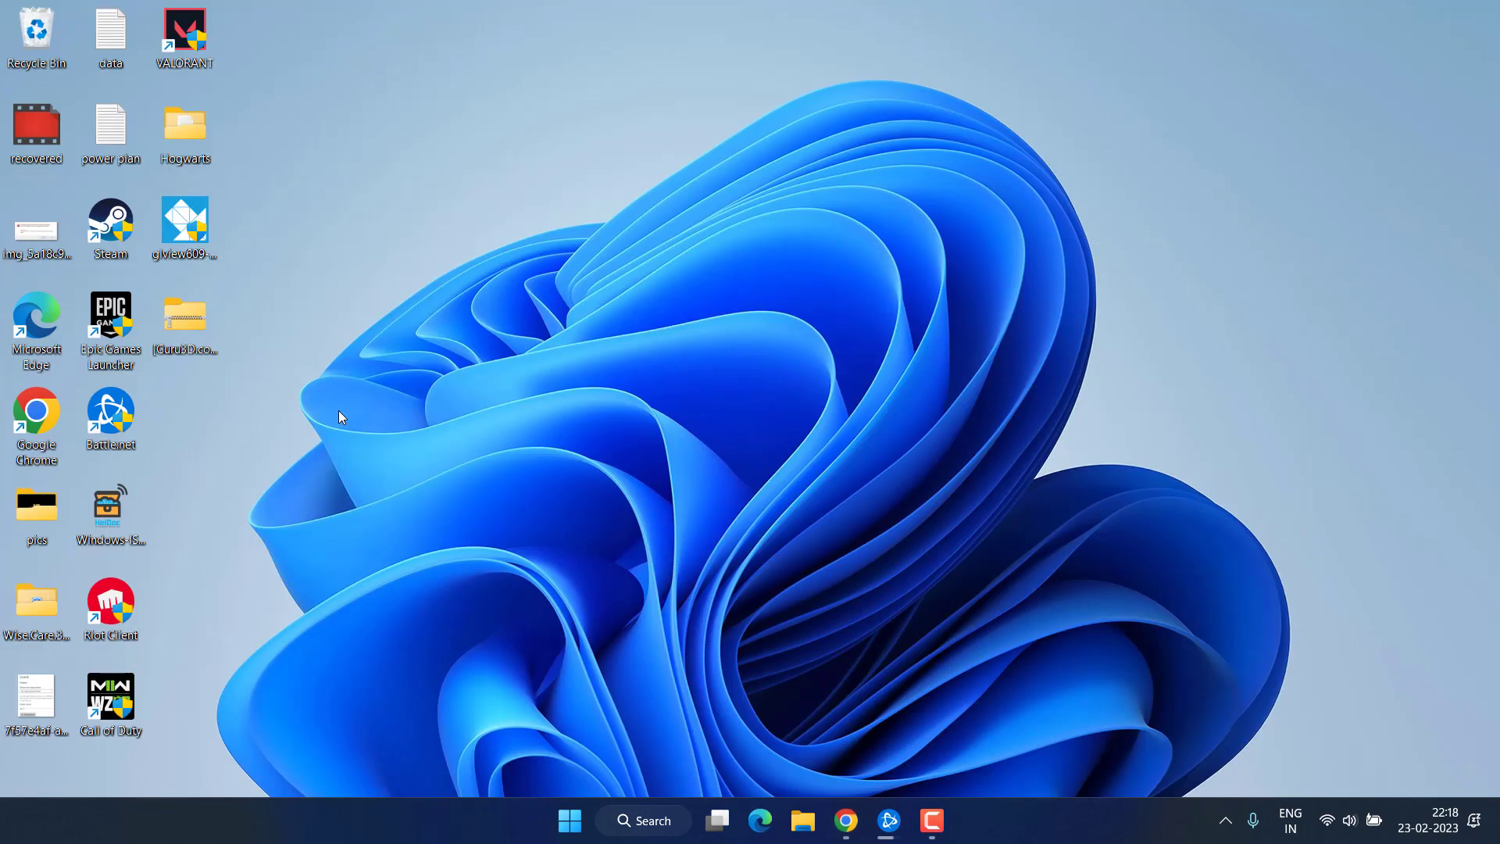
double_click(196, 328)
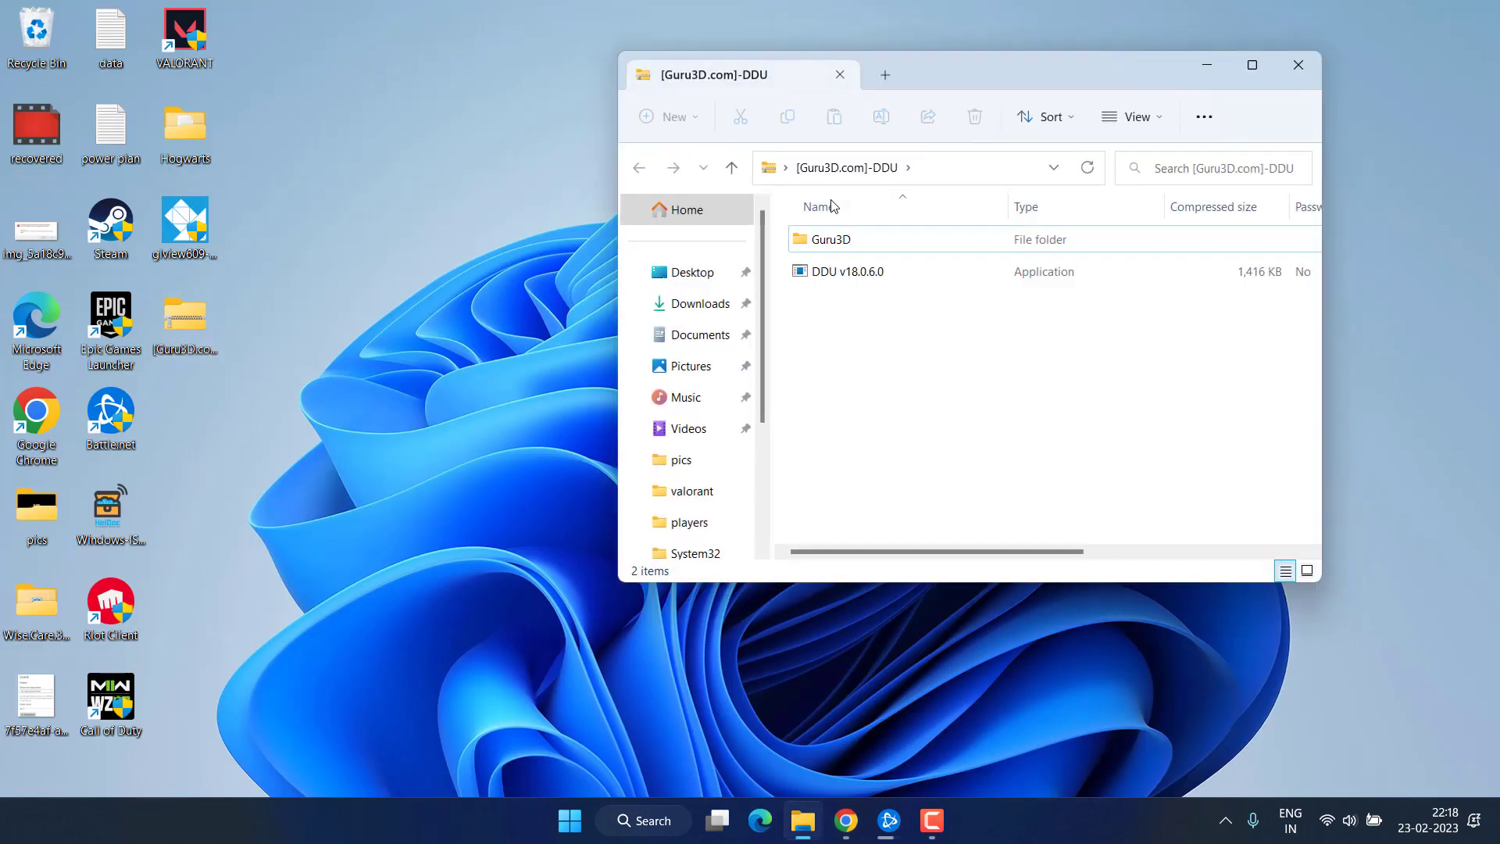
left_click_drag(850, 280, 462, 457)
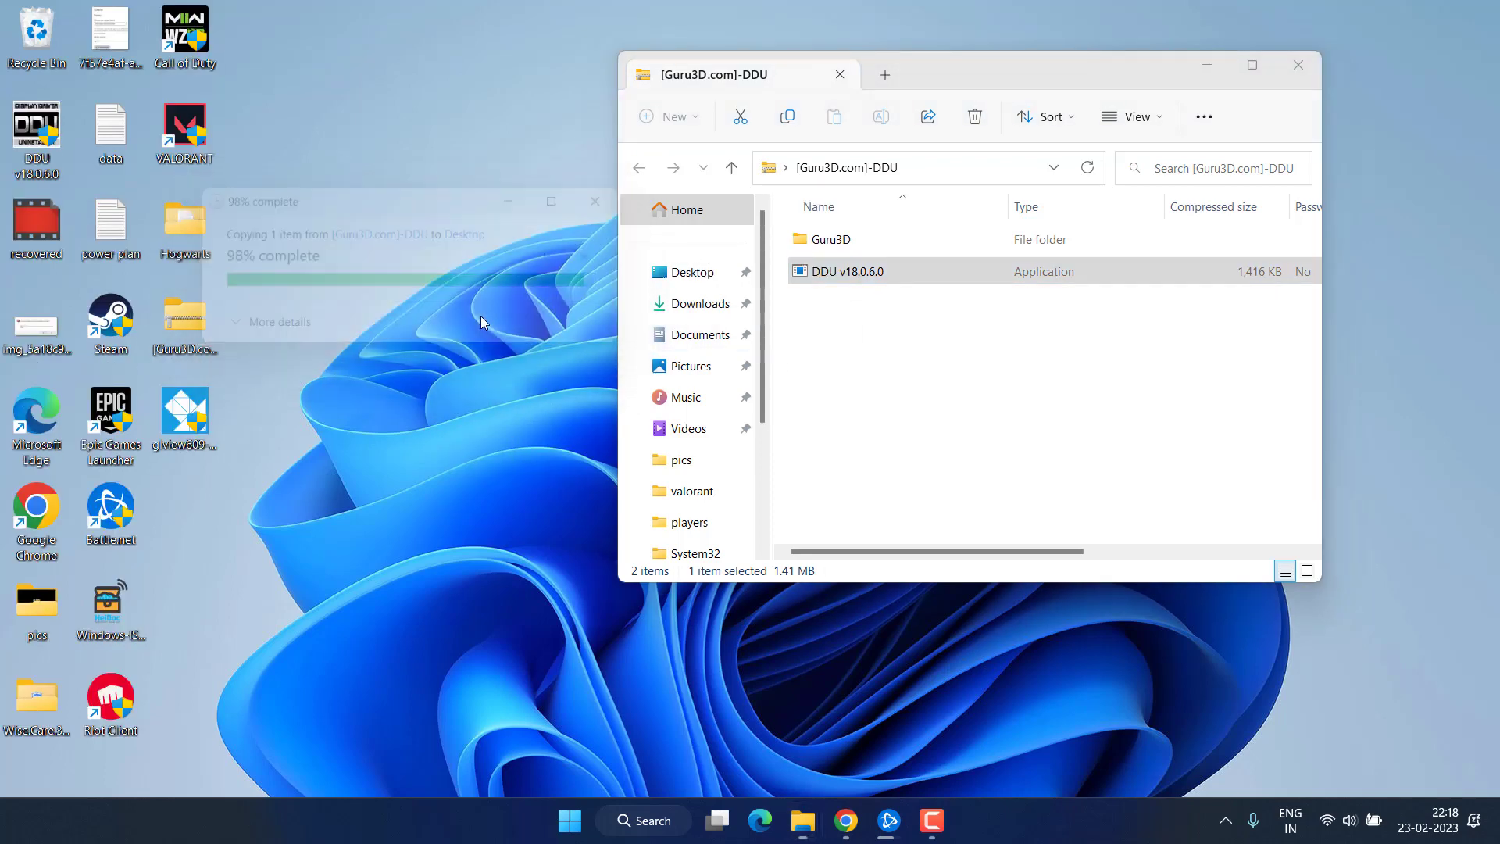
Install Display Driver Uninstaller 18.0.6.0 to the default folder without showing the readme
double_click(59, 149)
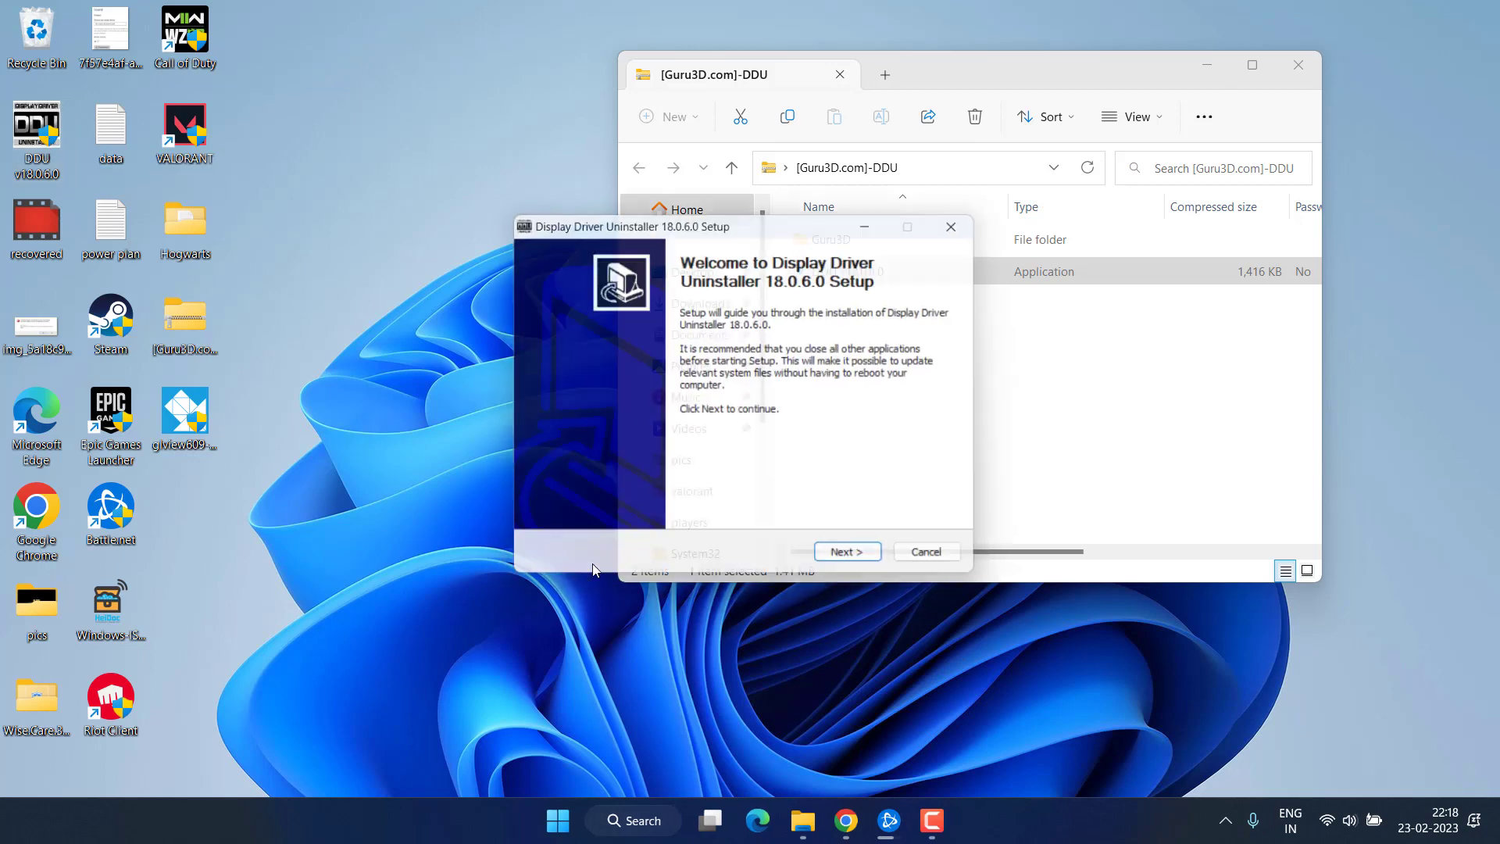
left_click(893, 572)
left_click(864, 564)
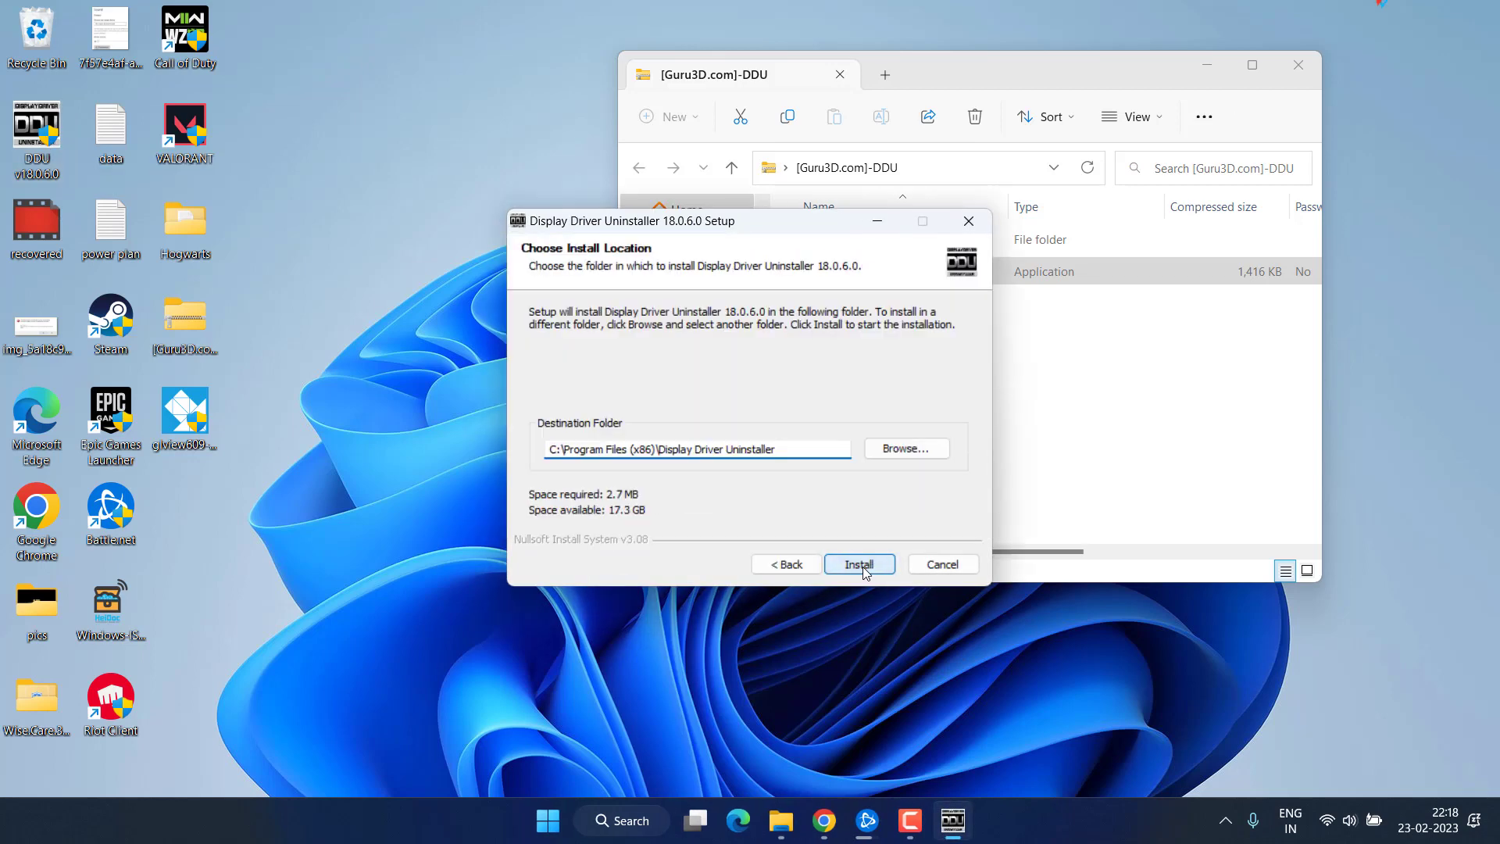
left_click(859, 564)
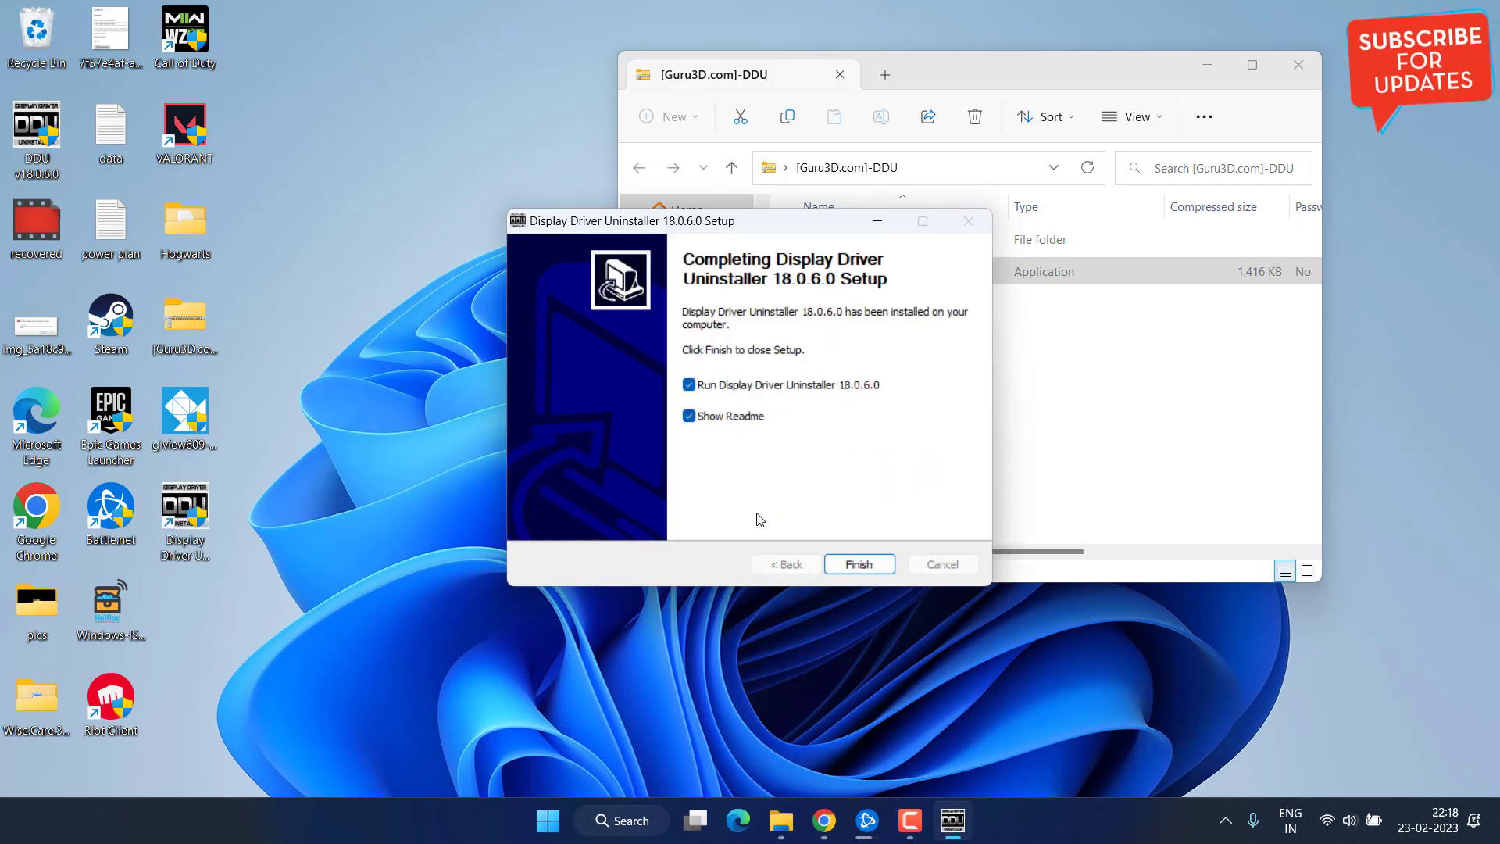
left_click(734, 416)
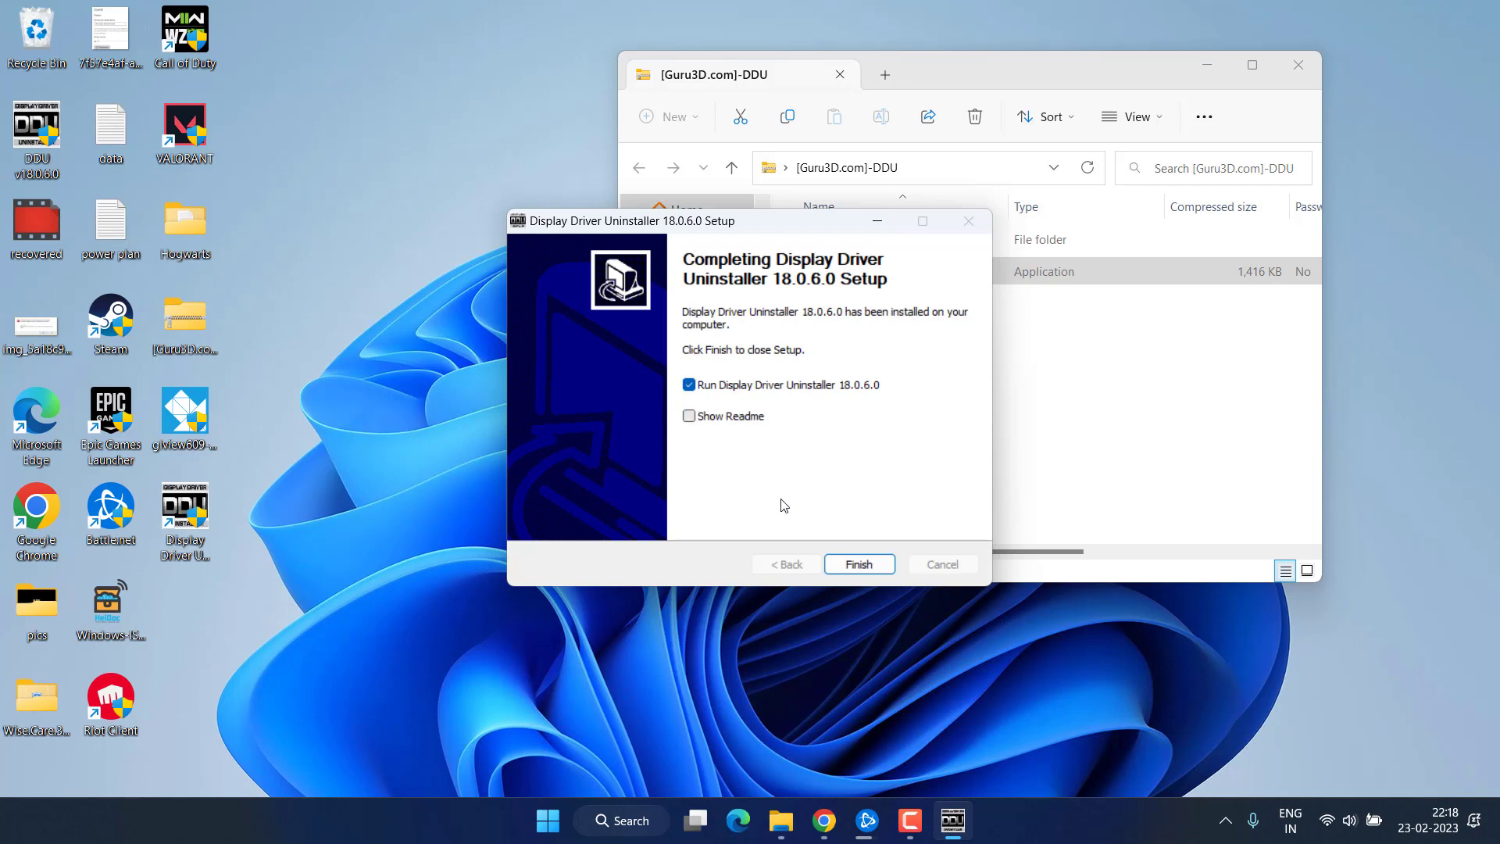
left_click(859, 564)
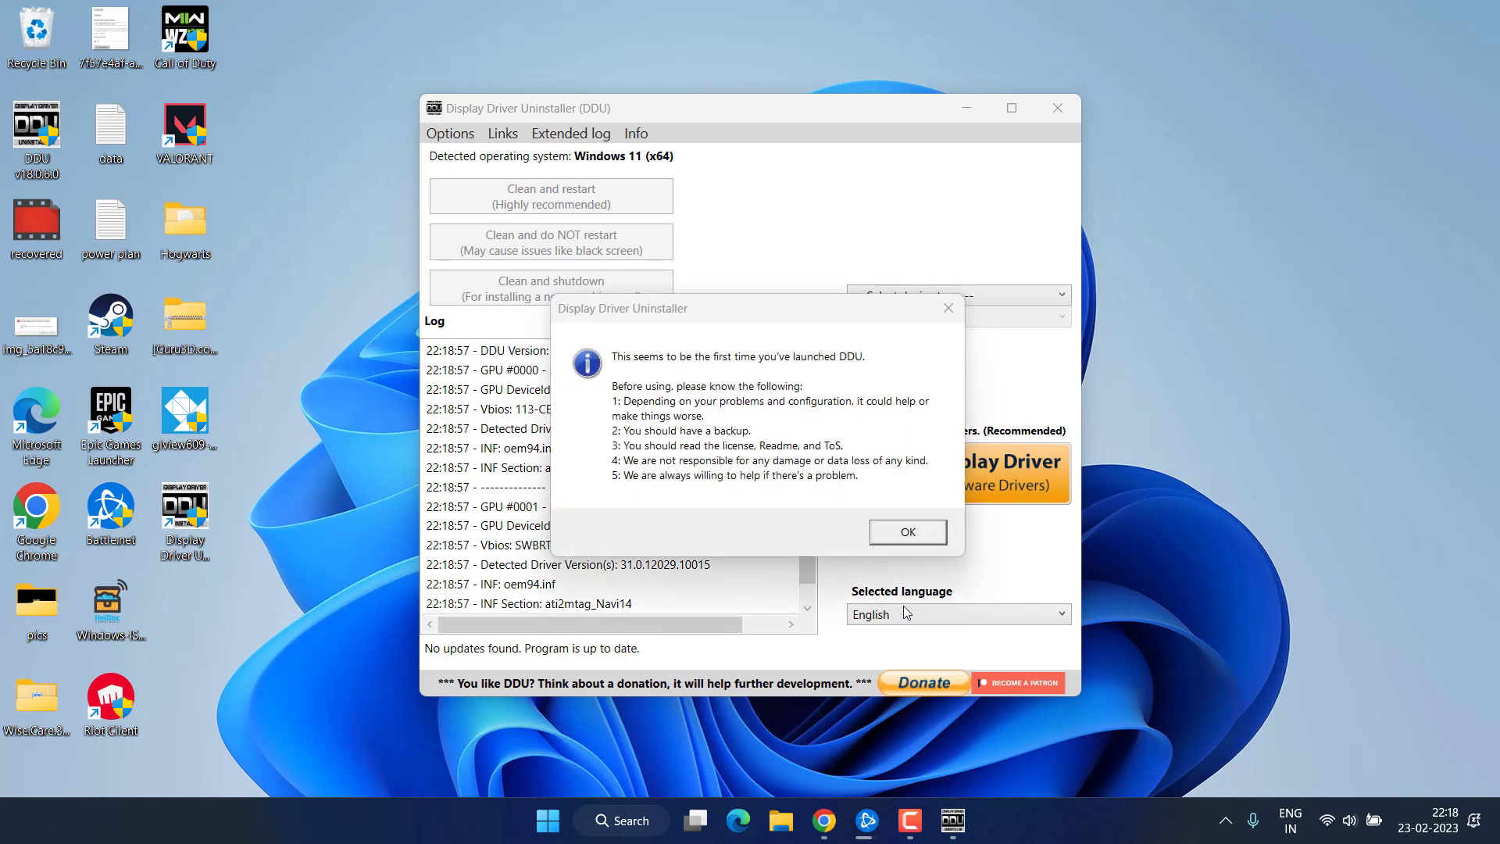
Dismiss DDU's first-launch notice, default options window and not-in-Safe-Mode warning
left_click(923, 537)
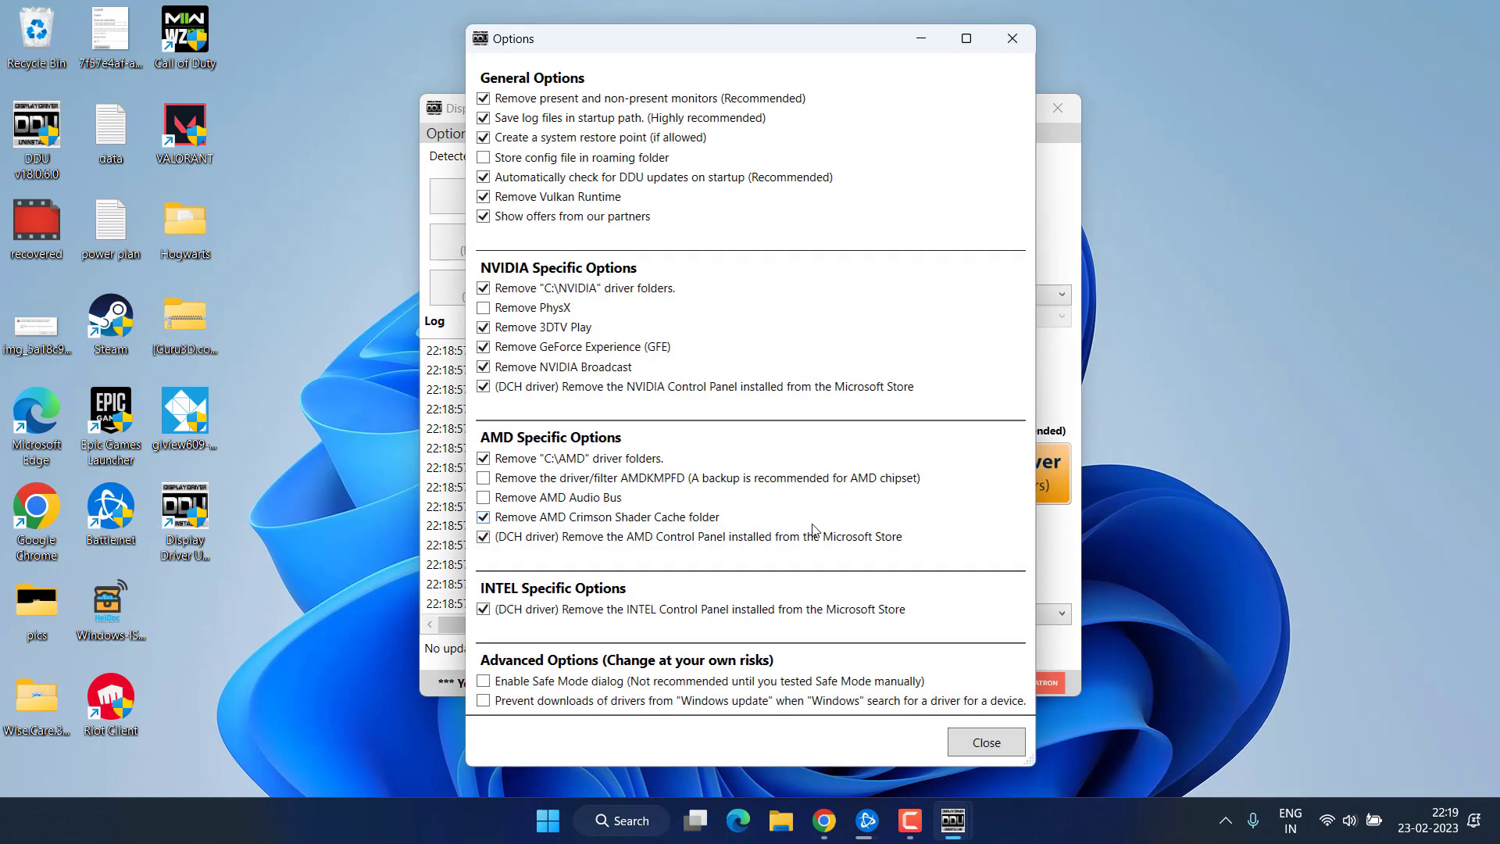
left_click(990, 740)
left_click(917, 497)
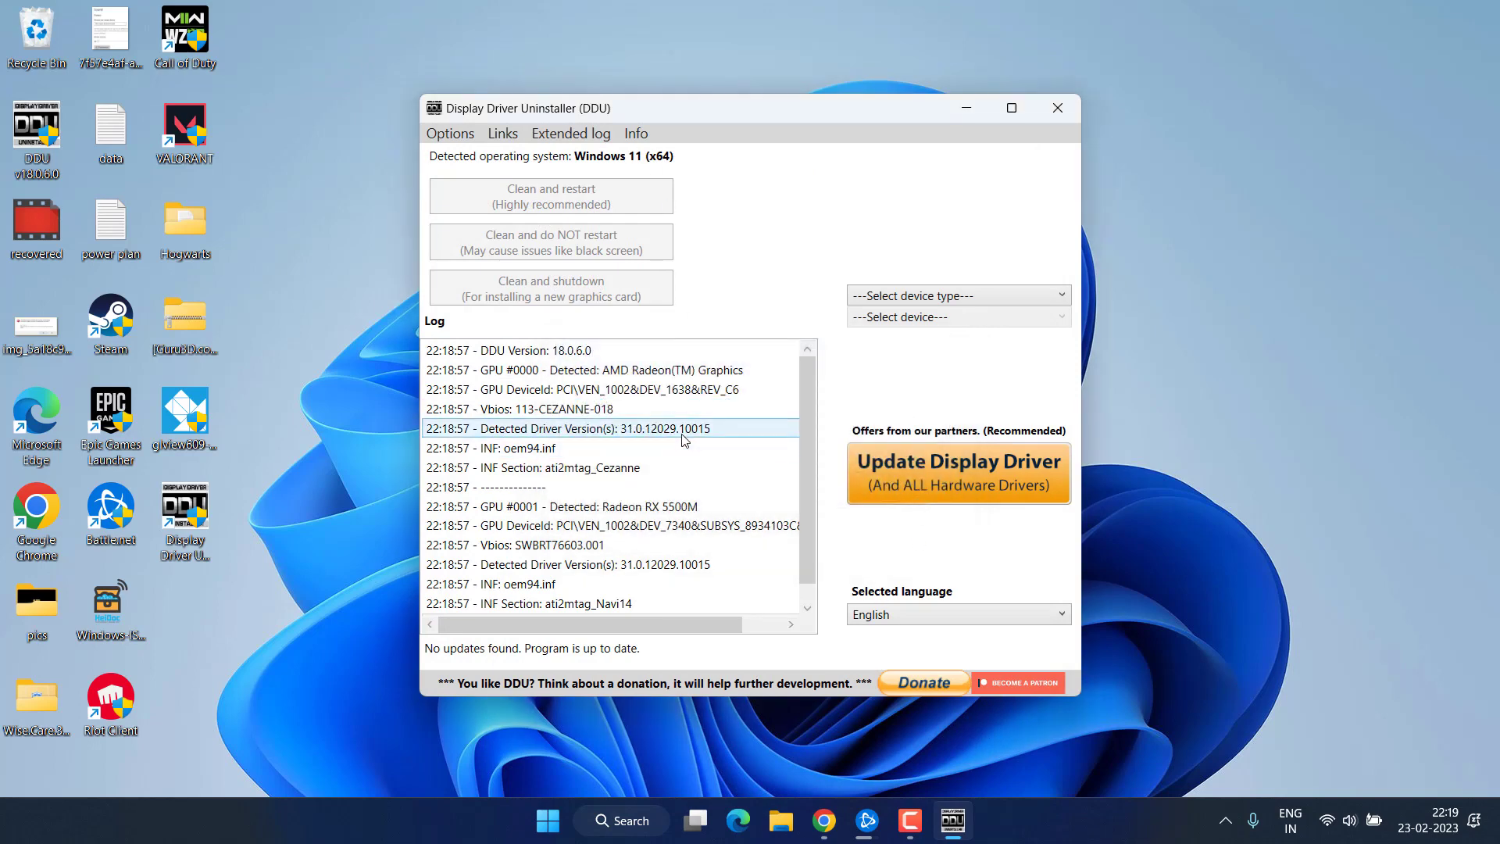
Set DDU's device type to GPU and the vendor to NVIDIA
left_click(973, 297)
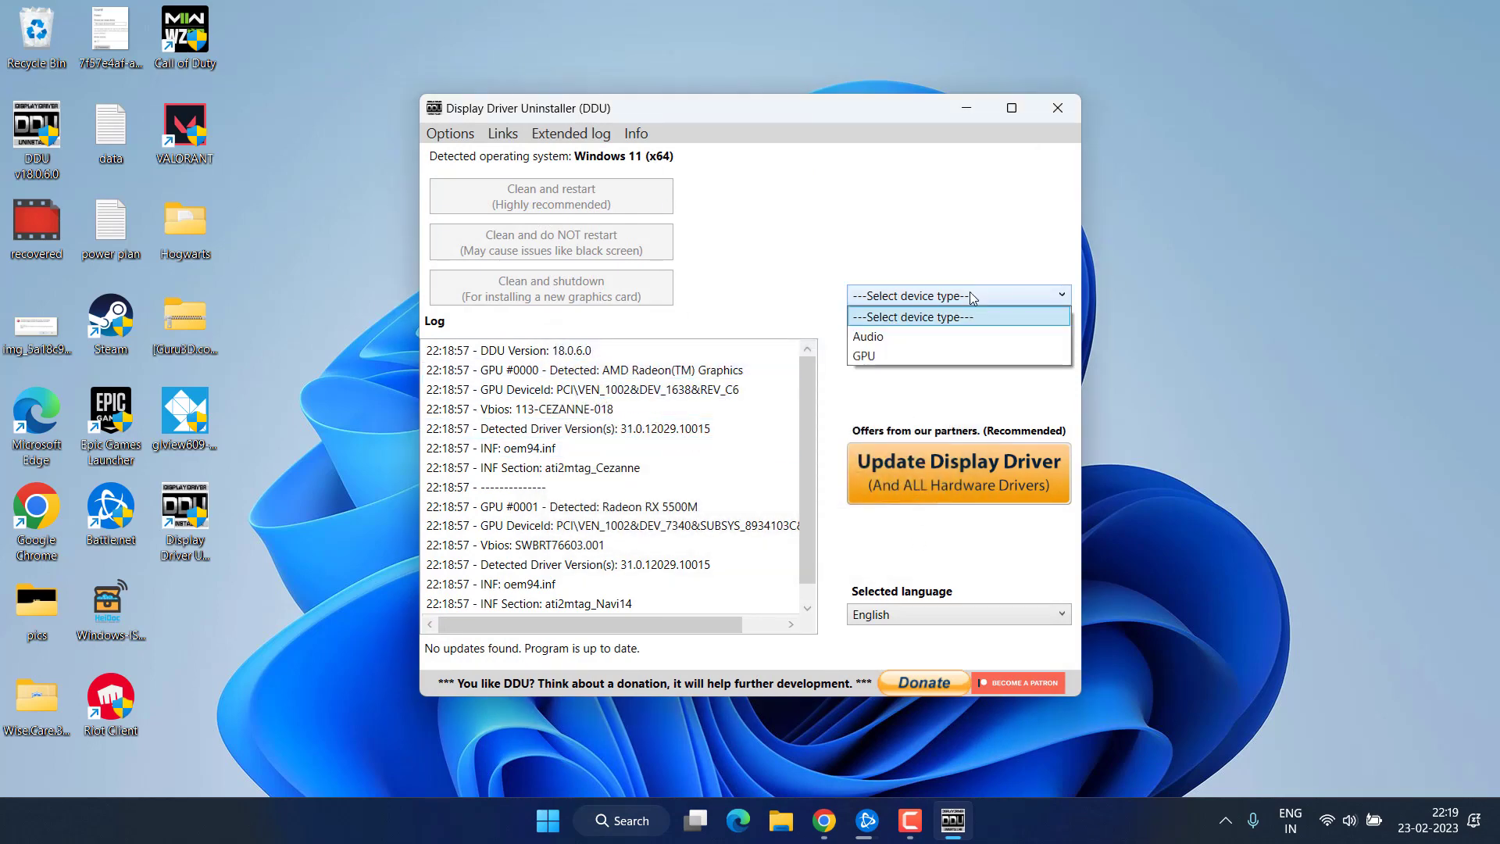
left_click(882, 357)
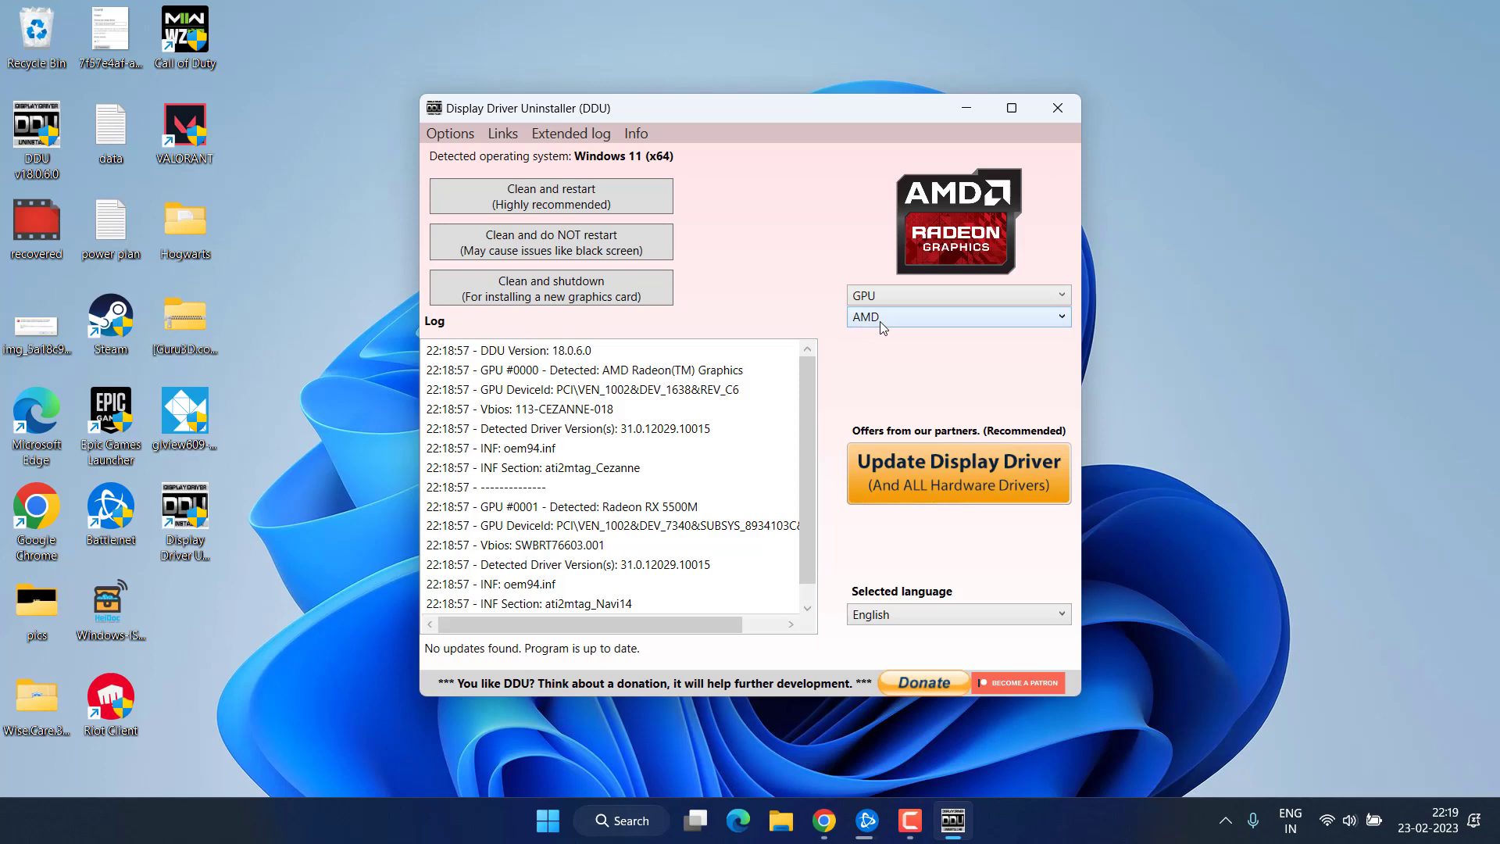
left_click(897, 325)
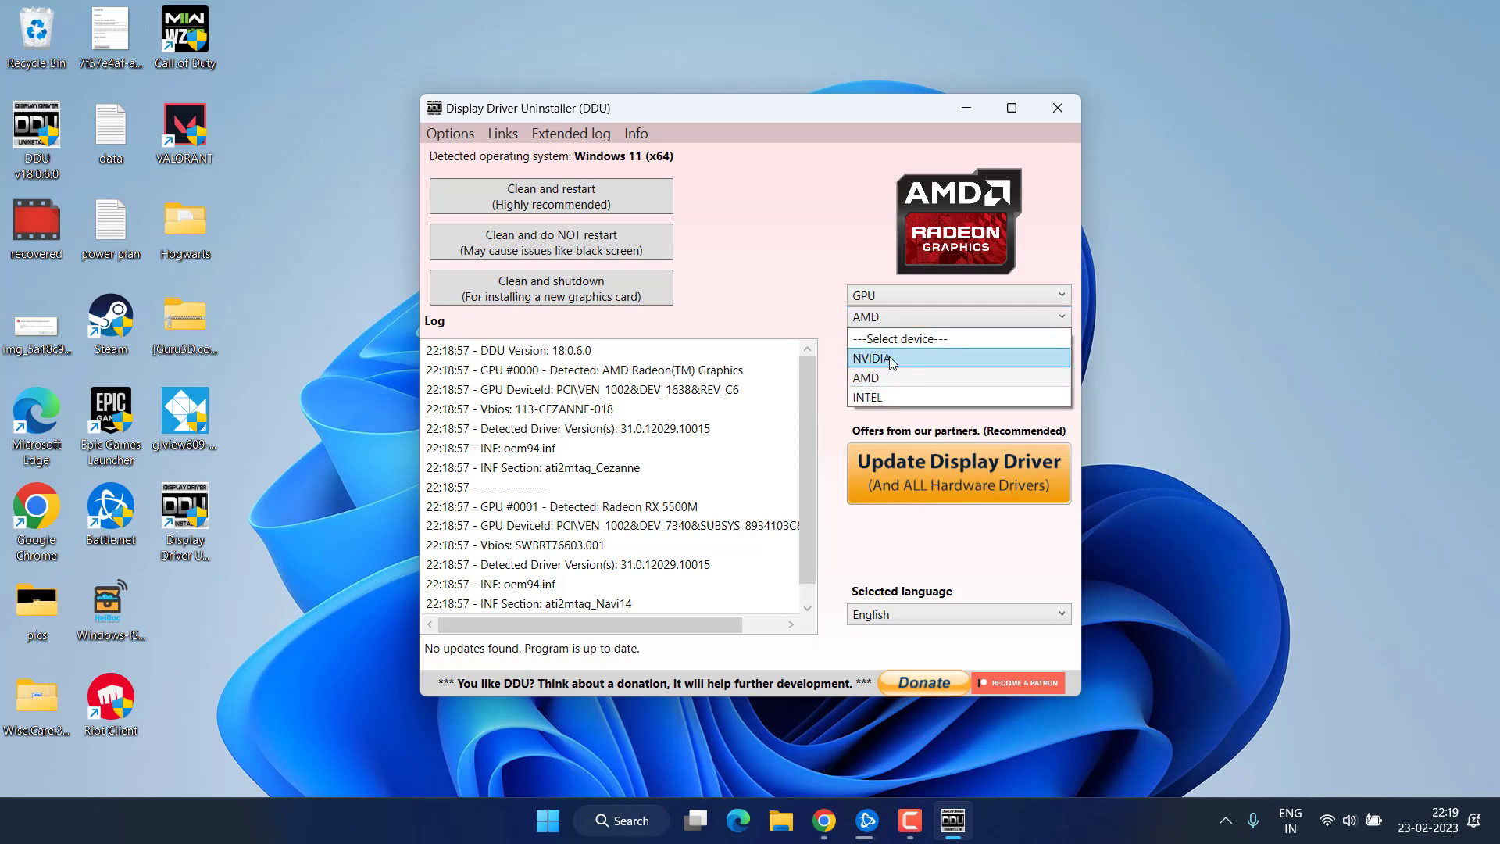
left_click(889, 357)
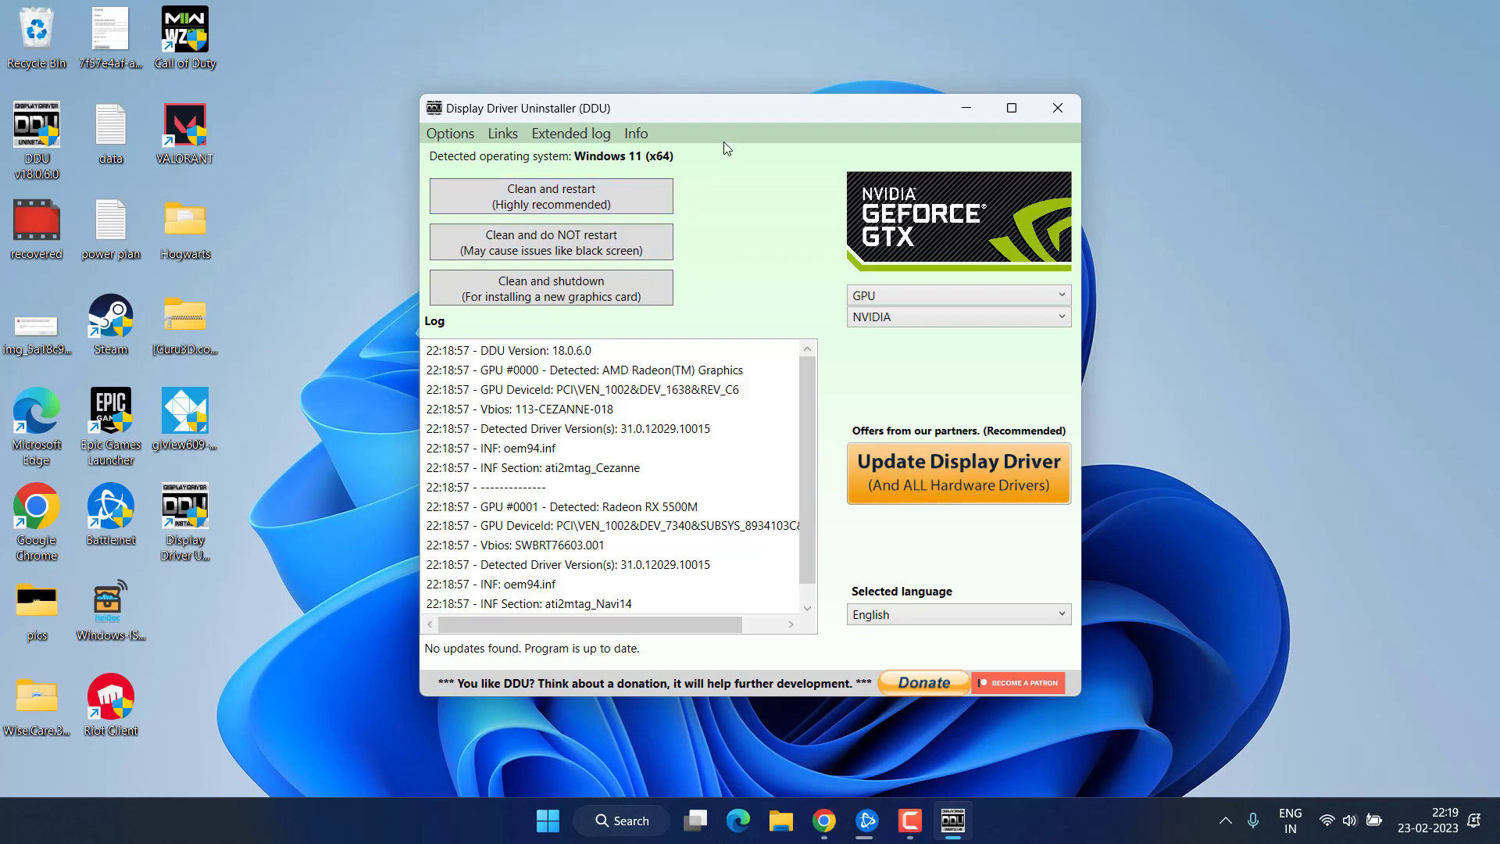
Close DDU, go to the NVIDIA GeForce Drivers page and decline push notifications
left_click(1056, 115)
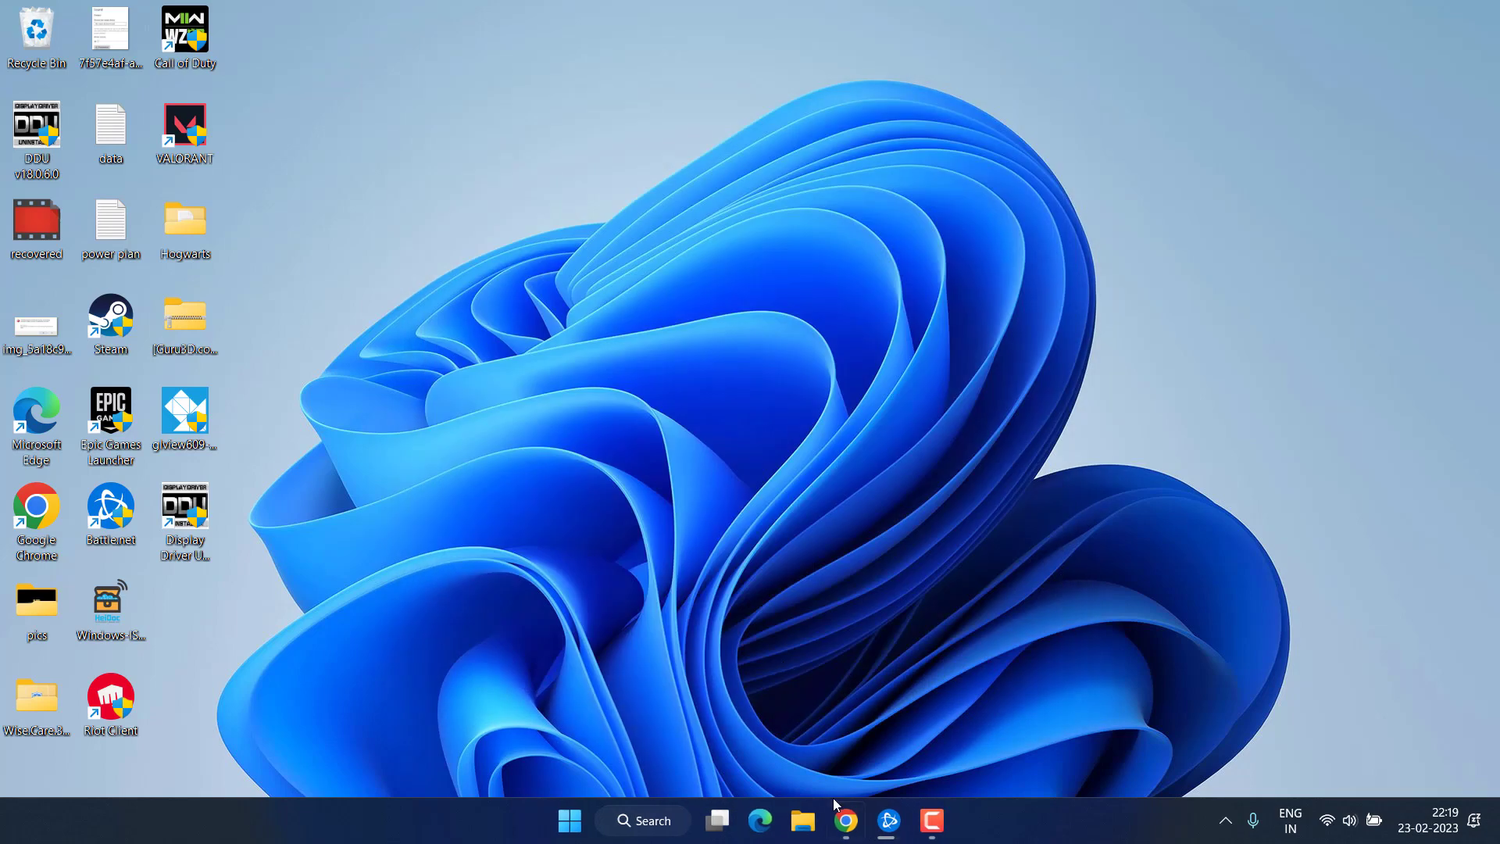
left_click(840, 821)
left_click(1059, 9)
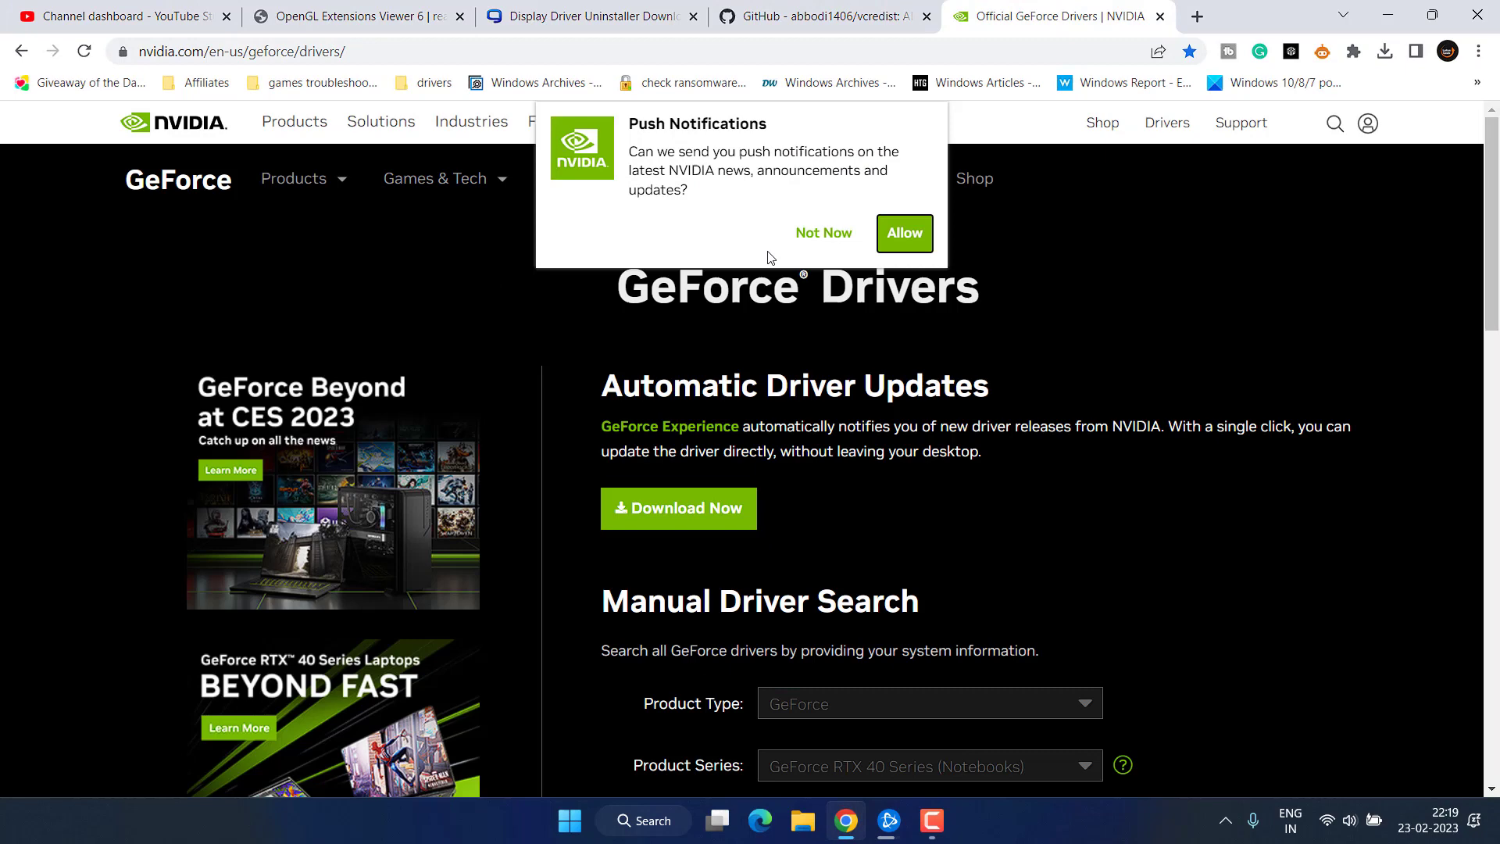
left_click(856, 239)
scroll(681, 333, "down", 4)
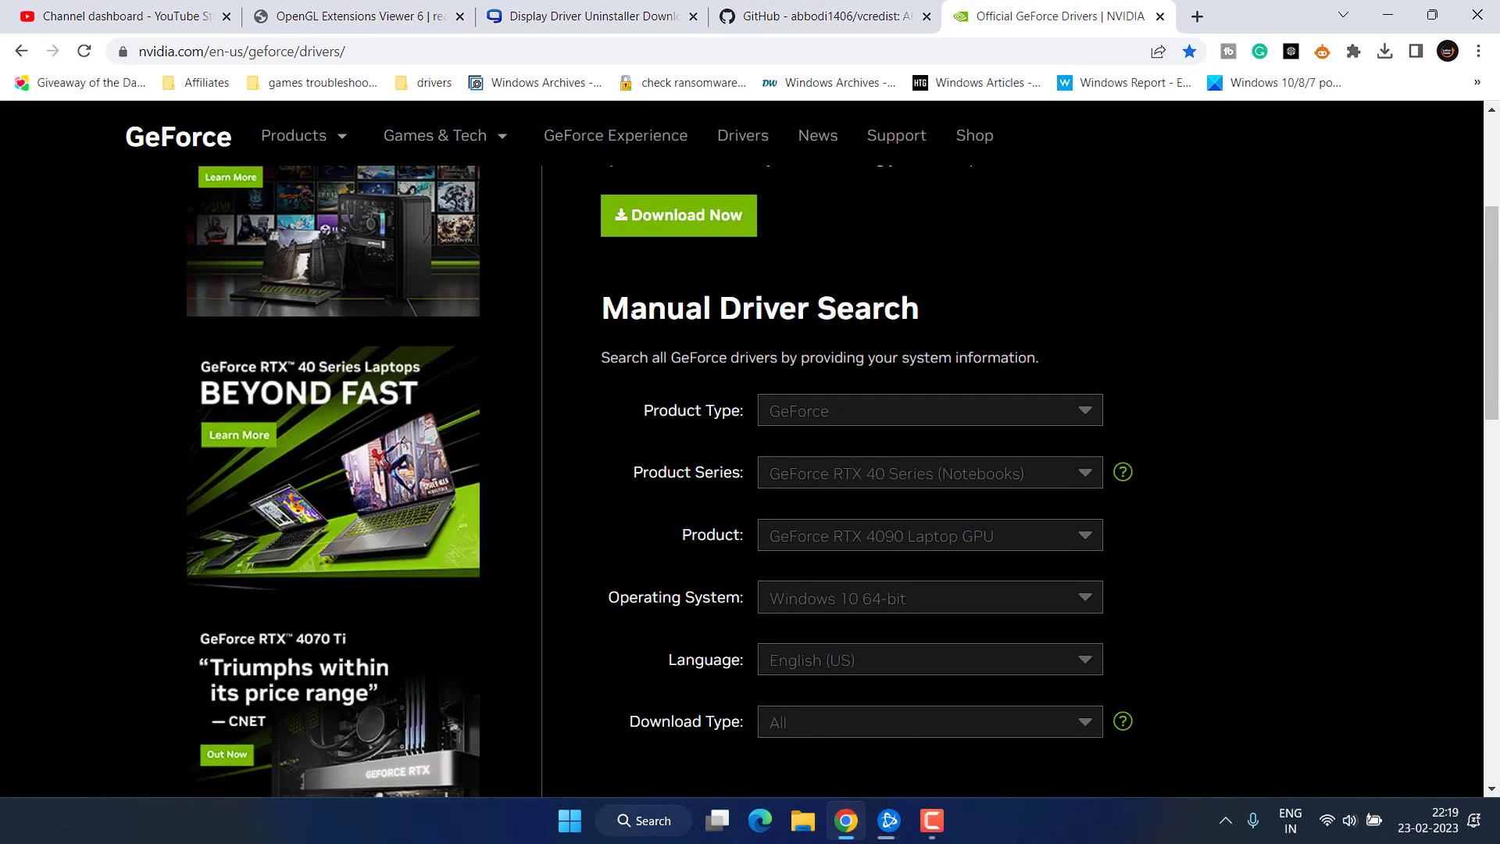
left_click_drag(630, 308, 938, 314)
scroll(884, 334, "down", 1)
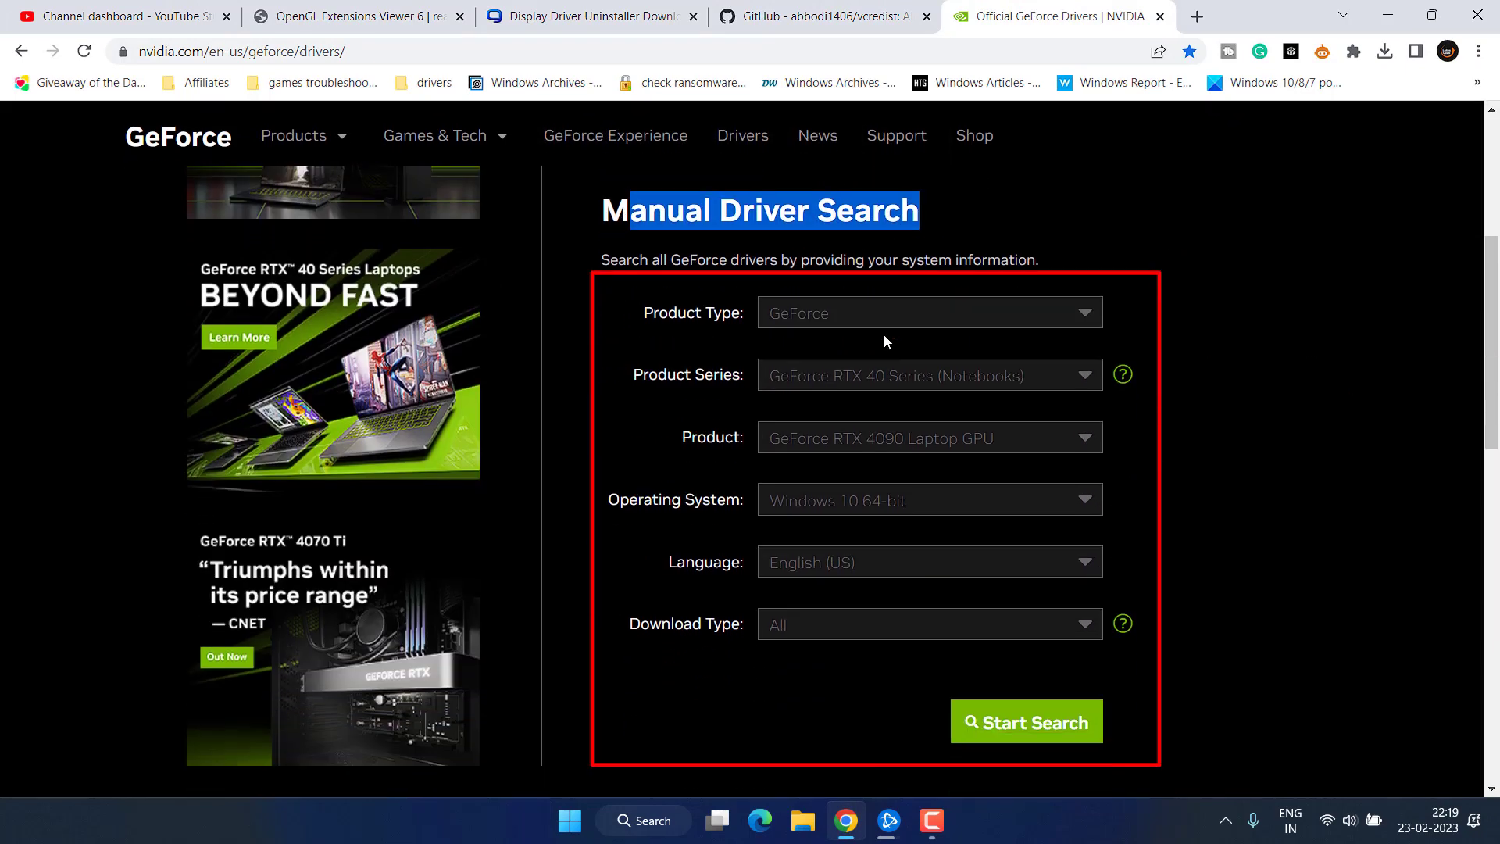
Search drivers for GeForce RTX 40 Series (Notebooks) and open Game Ready Driver 528.49
left_click(929, 322)
left_click(906, 329)
left_click(884, 369)
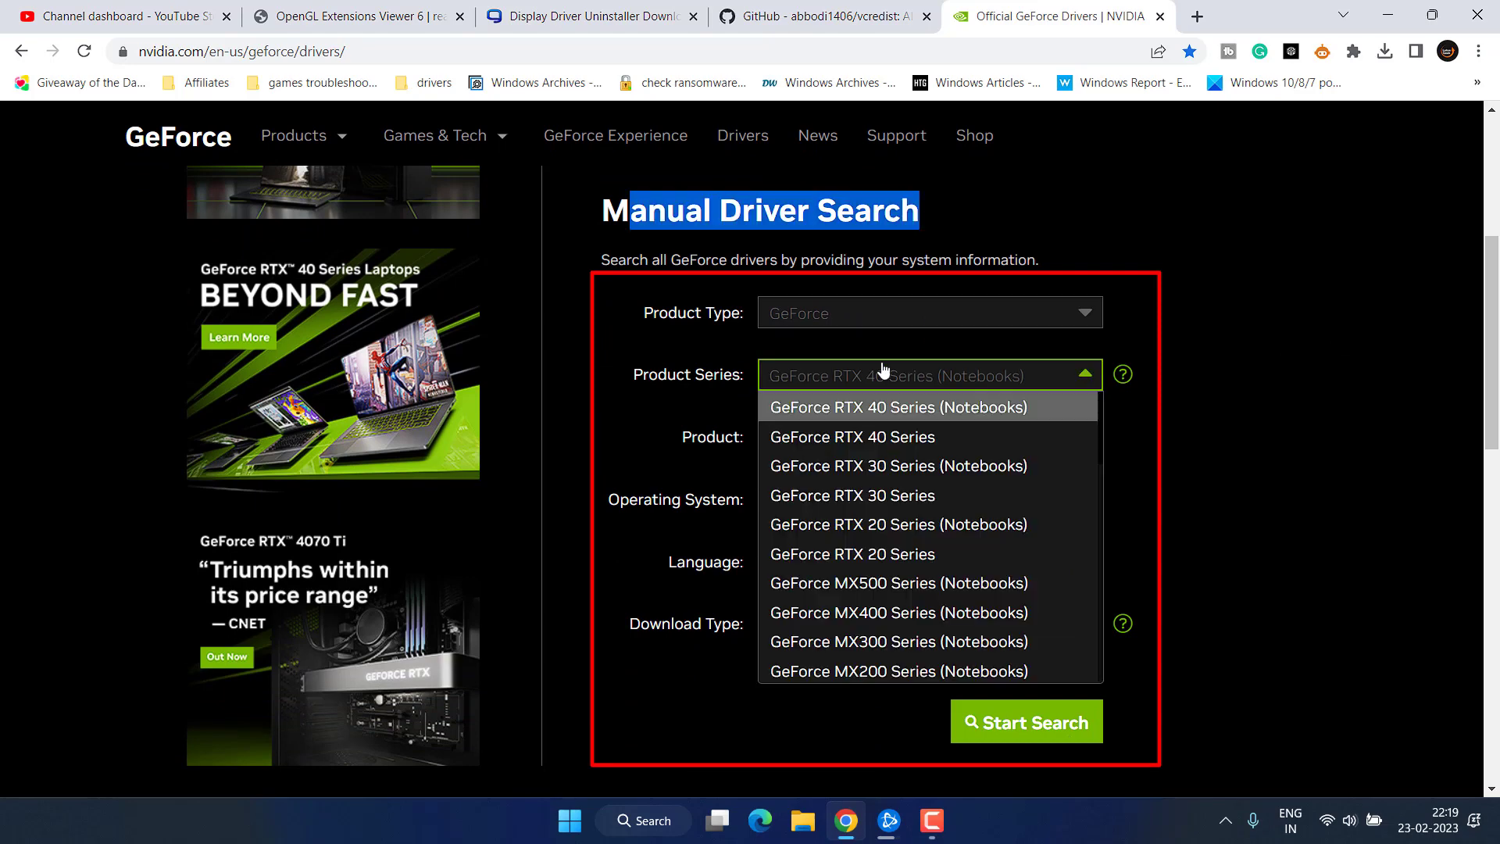
left_click(899, 407)
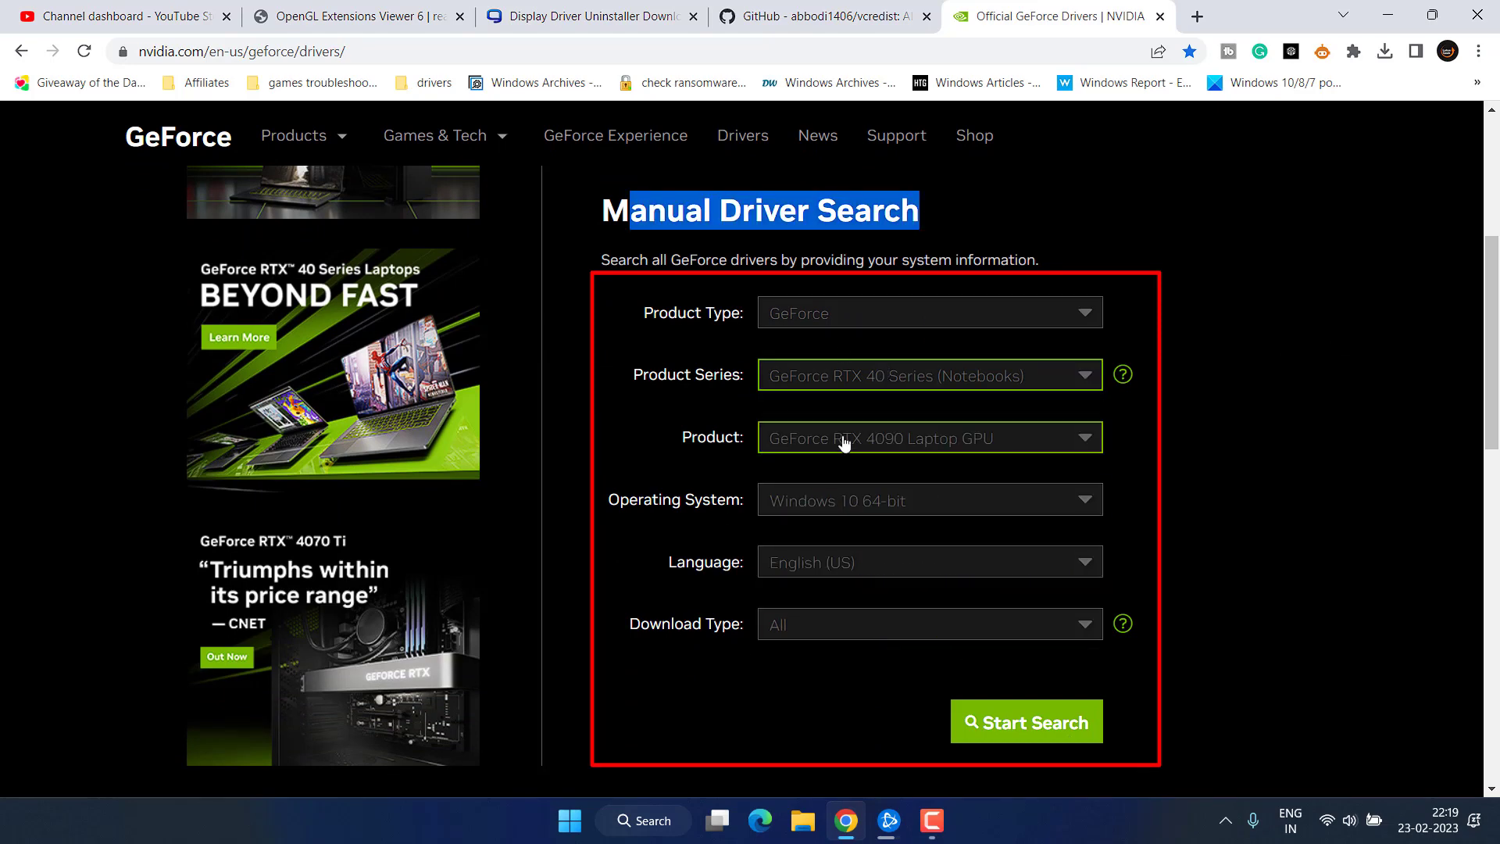
left_click(1044, 725)
scroll(821, 490, "down", 1)
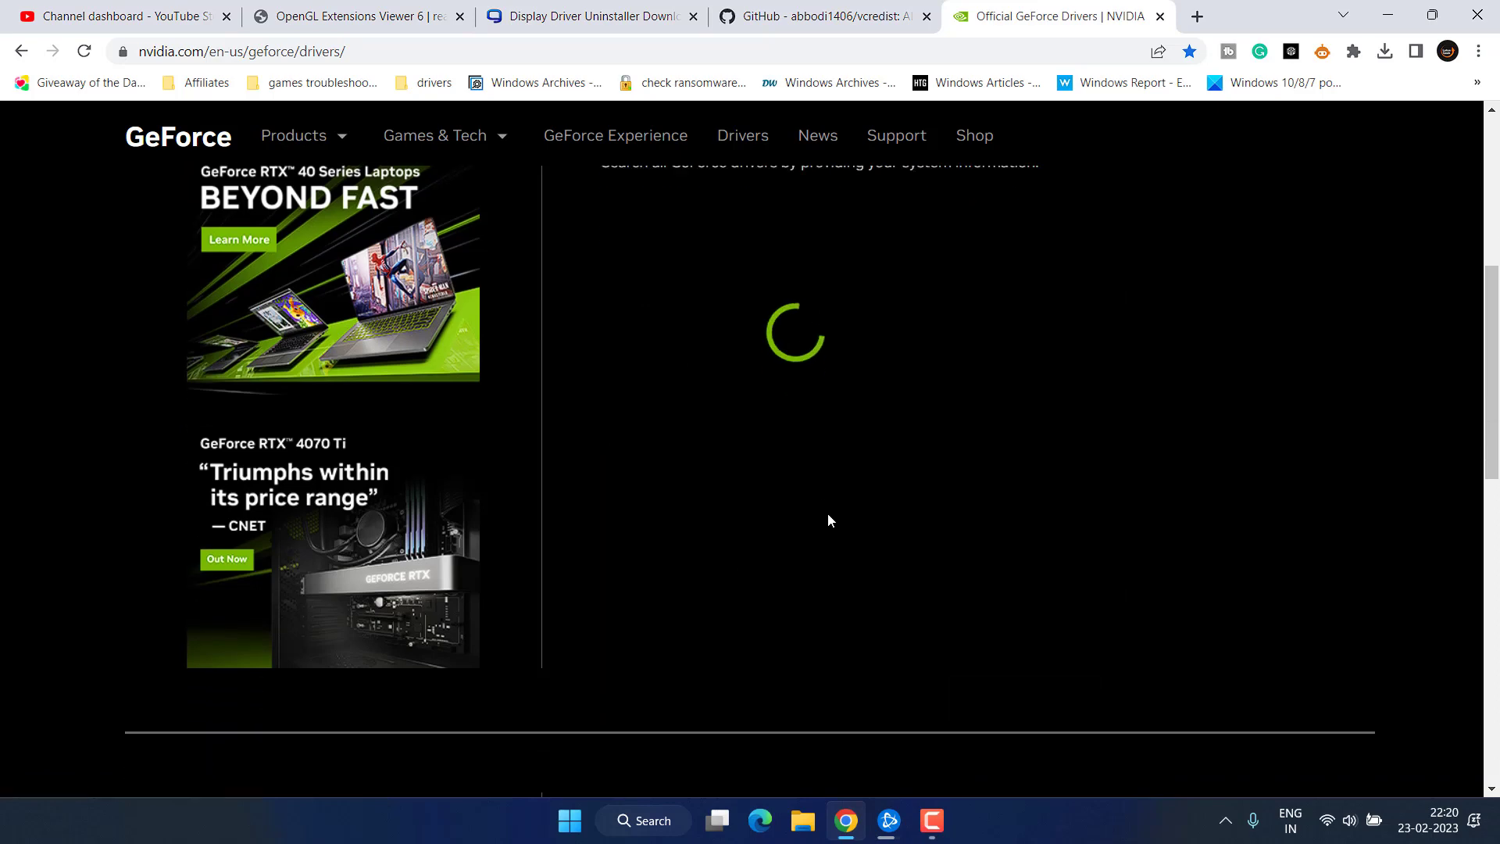
scroll(836, 485, "down", 5)
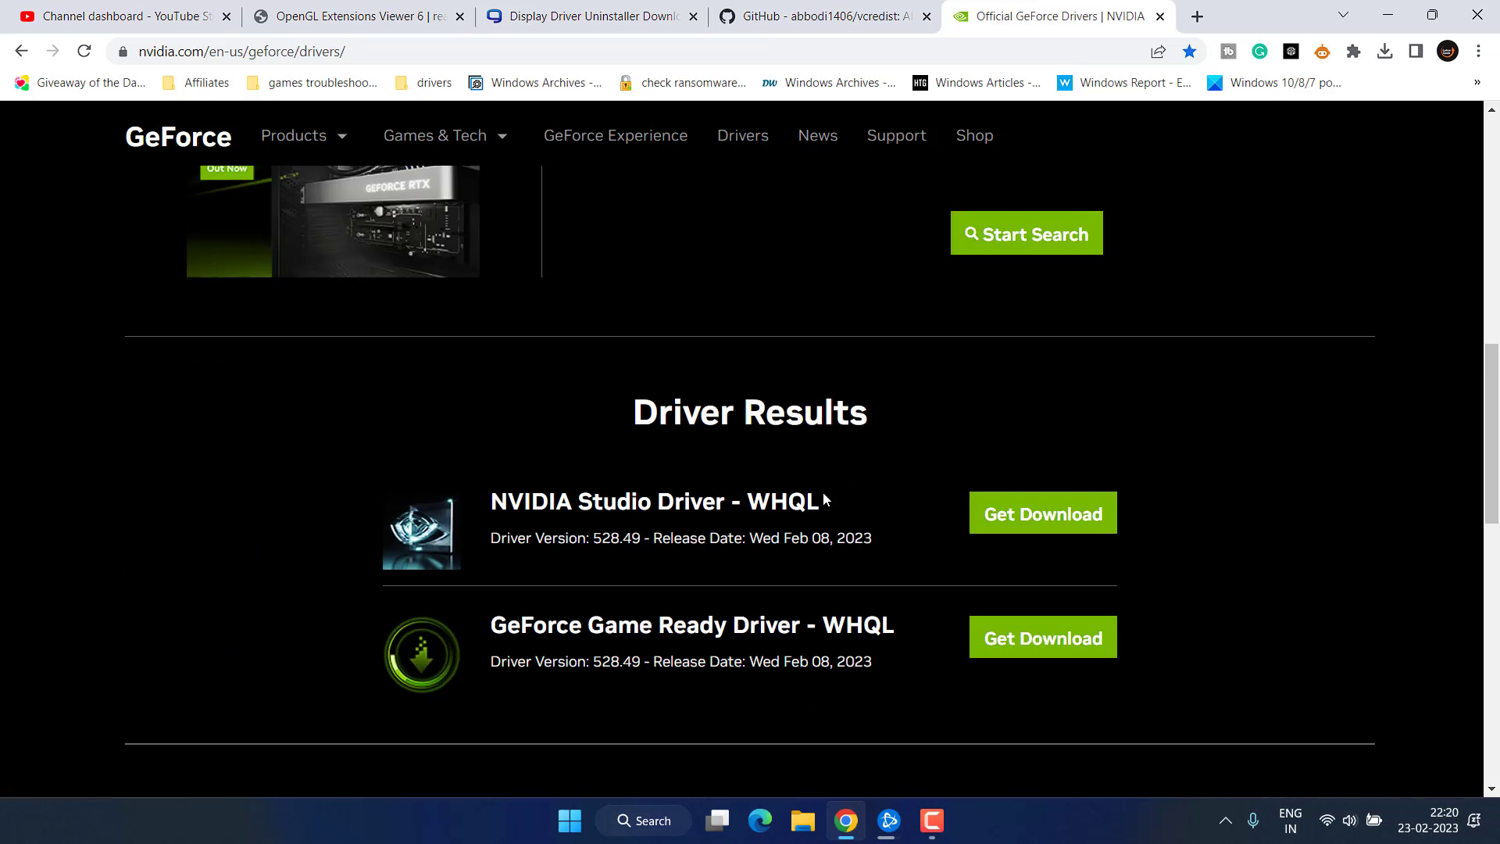
scroll(503, 536, "down", 4)
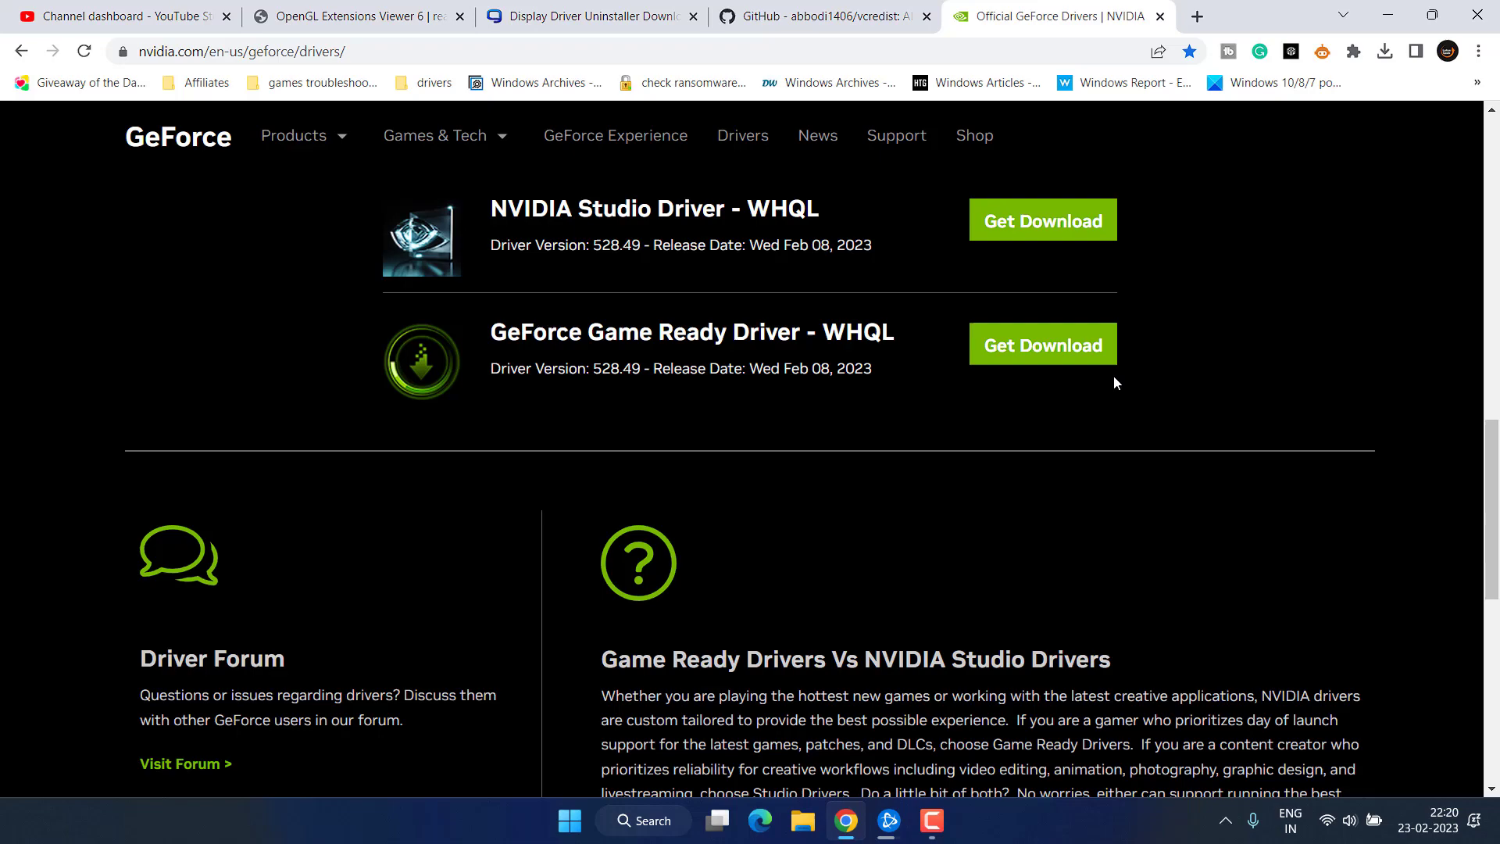
left_click(1077, 350)
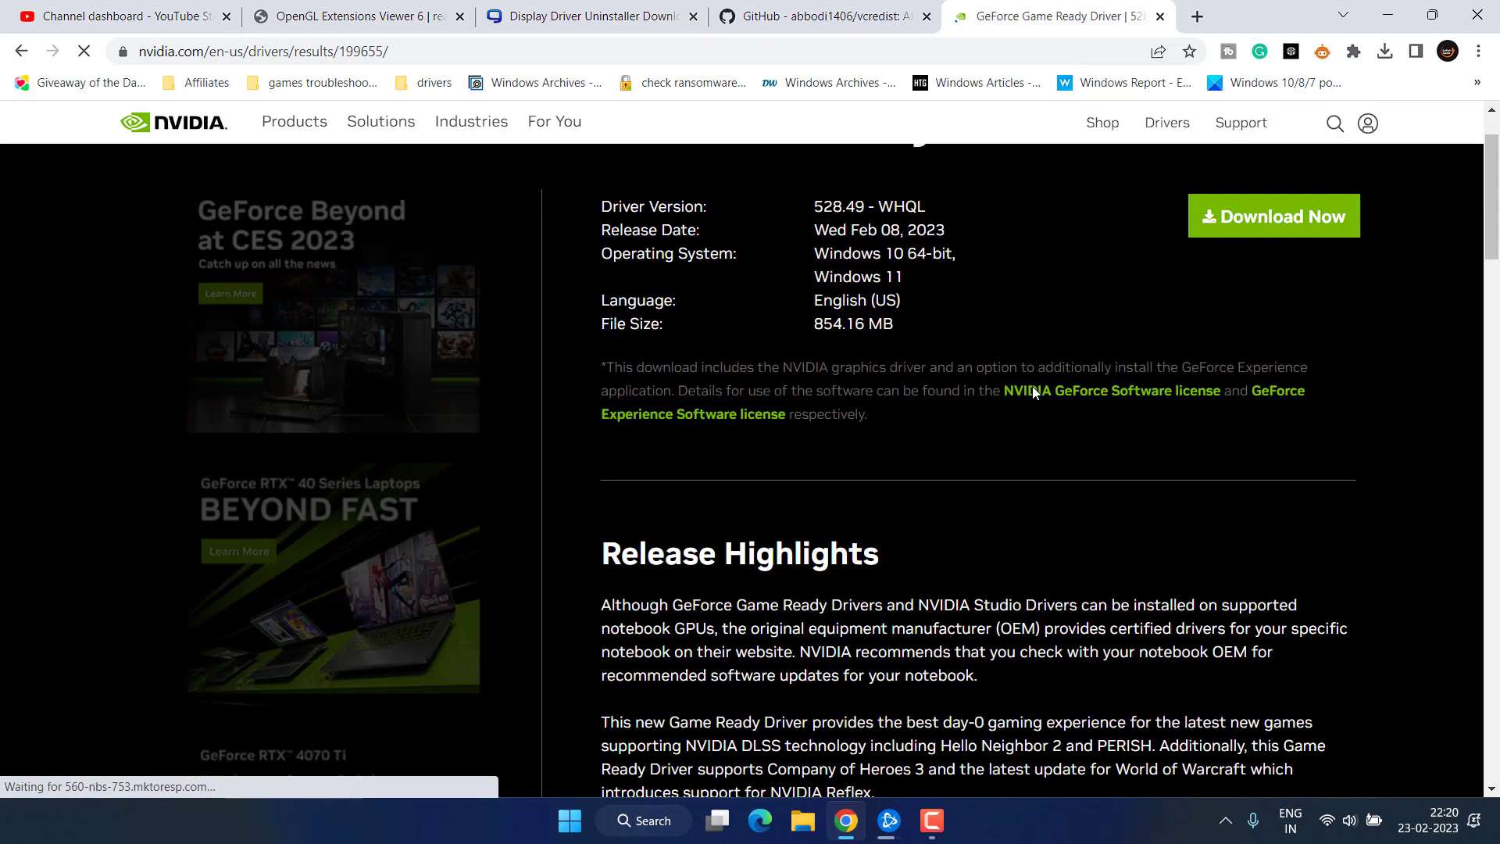
Start saving Game Ready Driver 528.49, cancel the download, and return to OpenGL Extensions Viewer
scroll(1032, 390, "up", 2)
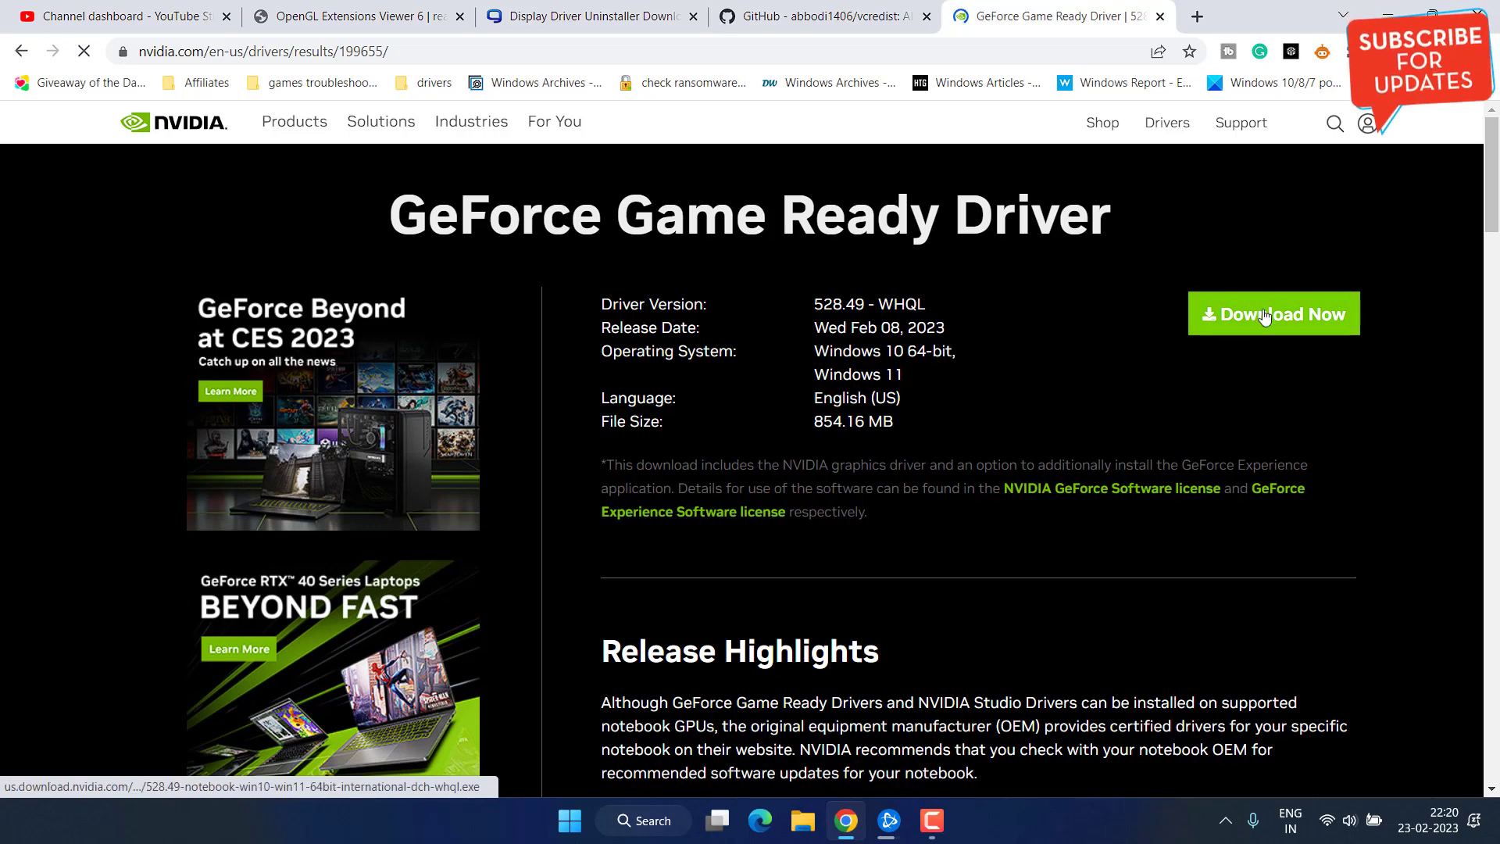
left_click(1265, 315)
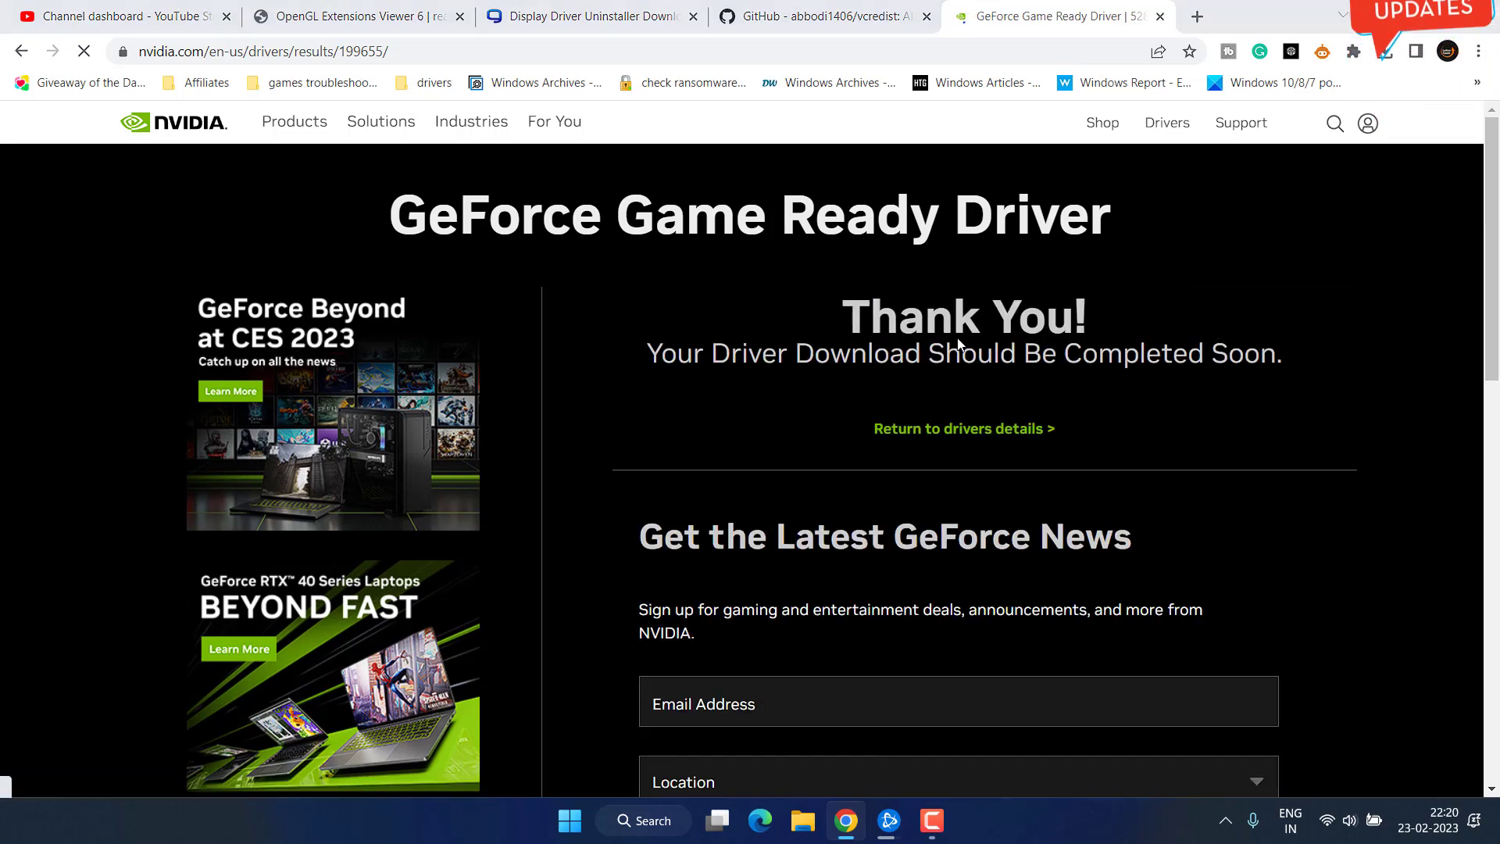
left_click(1026, 669)
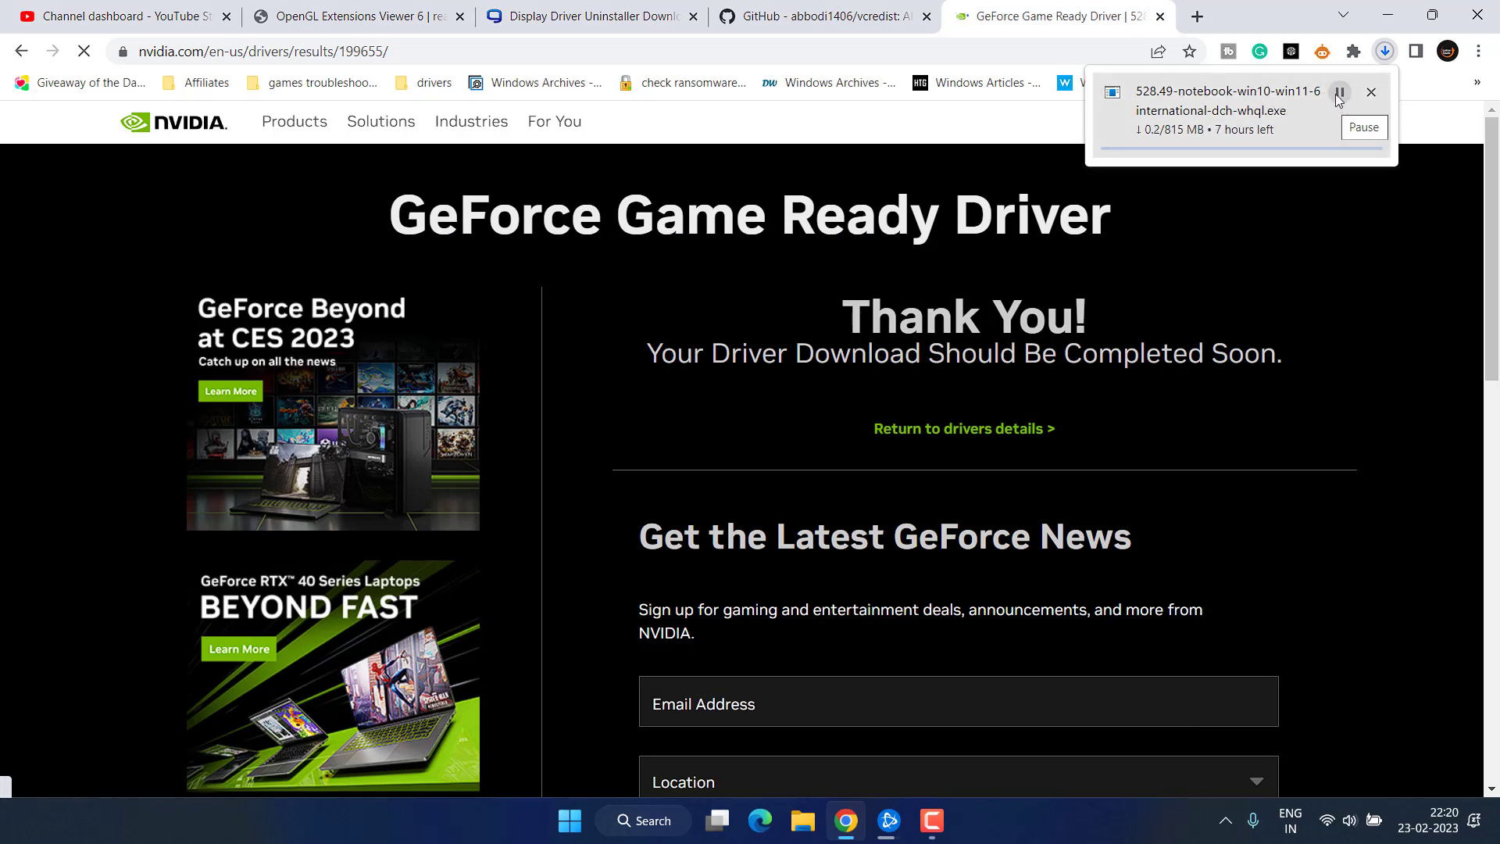
left_click(1336, 92)
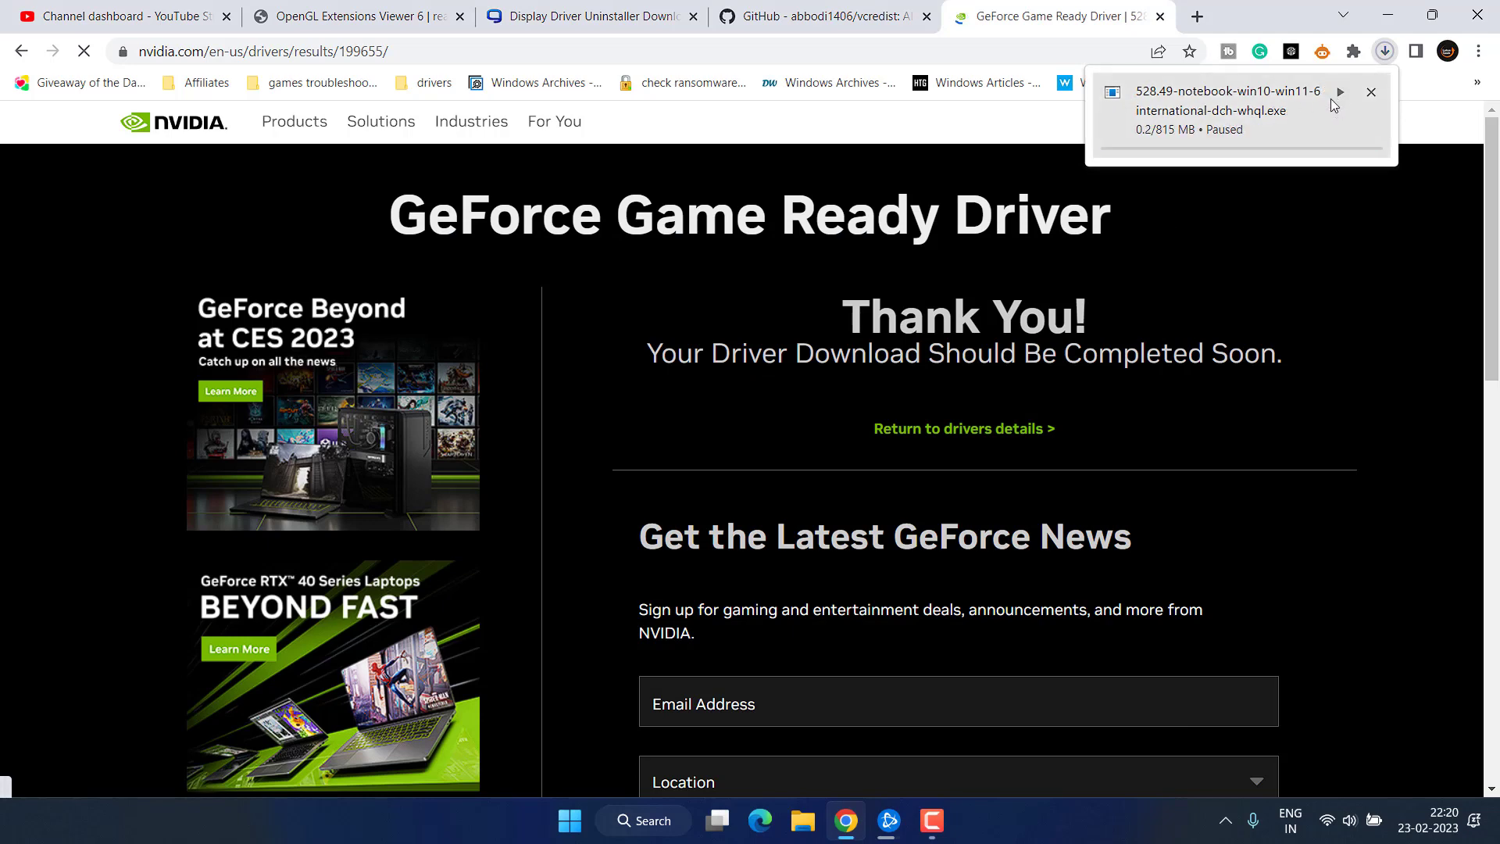
left_click(1372, 92)
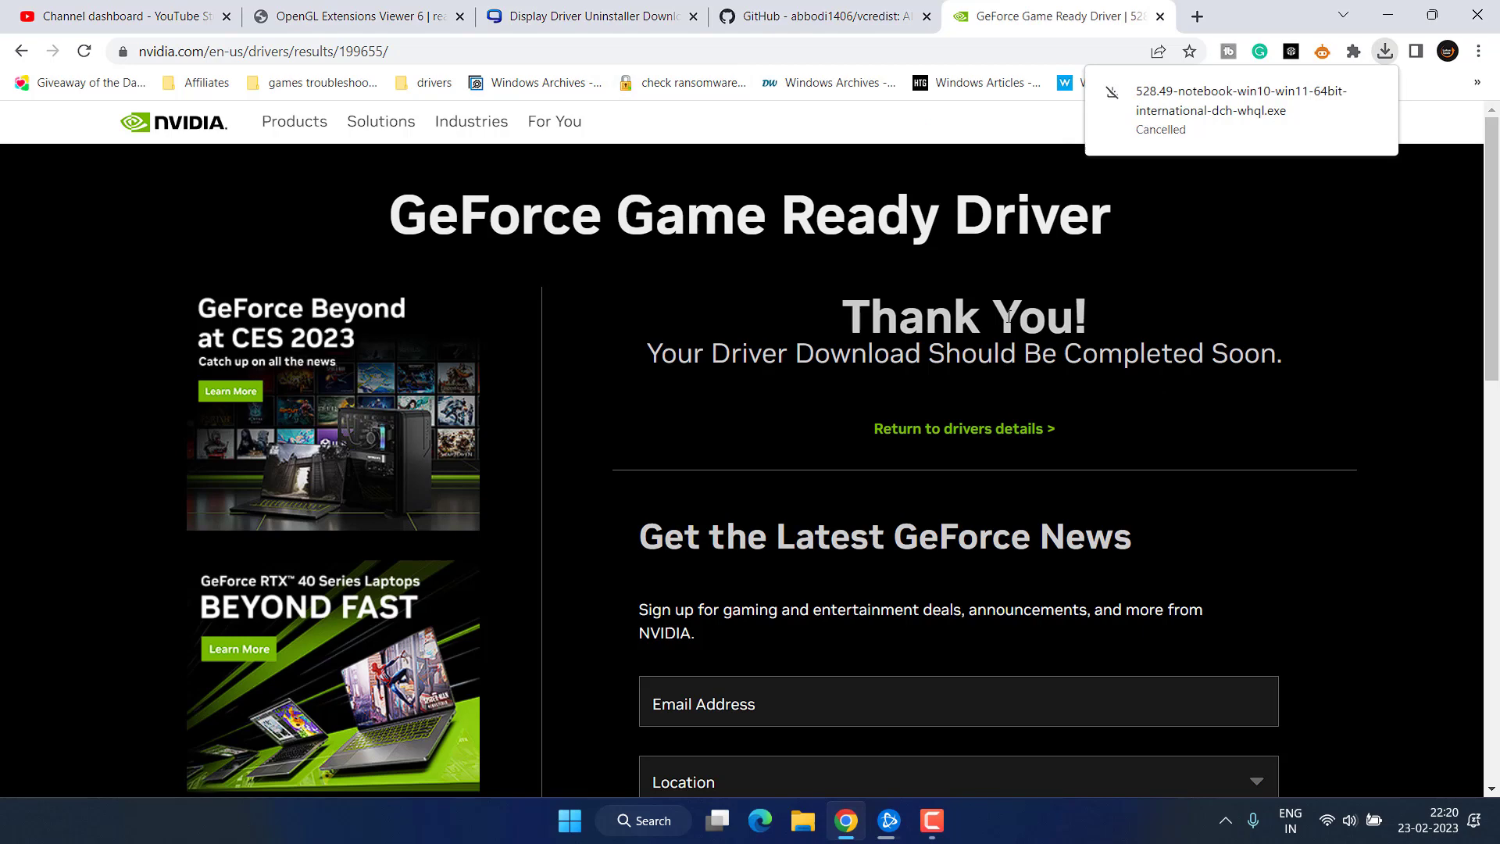
left_click(313, 11)
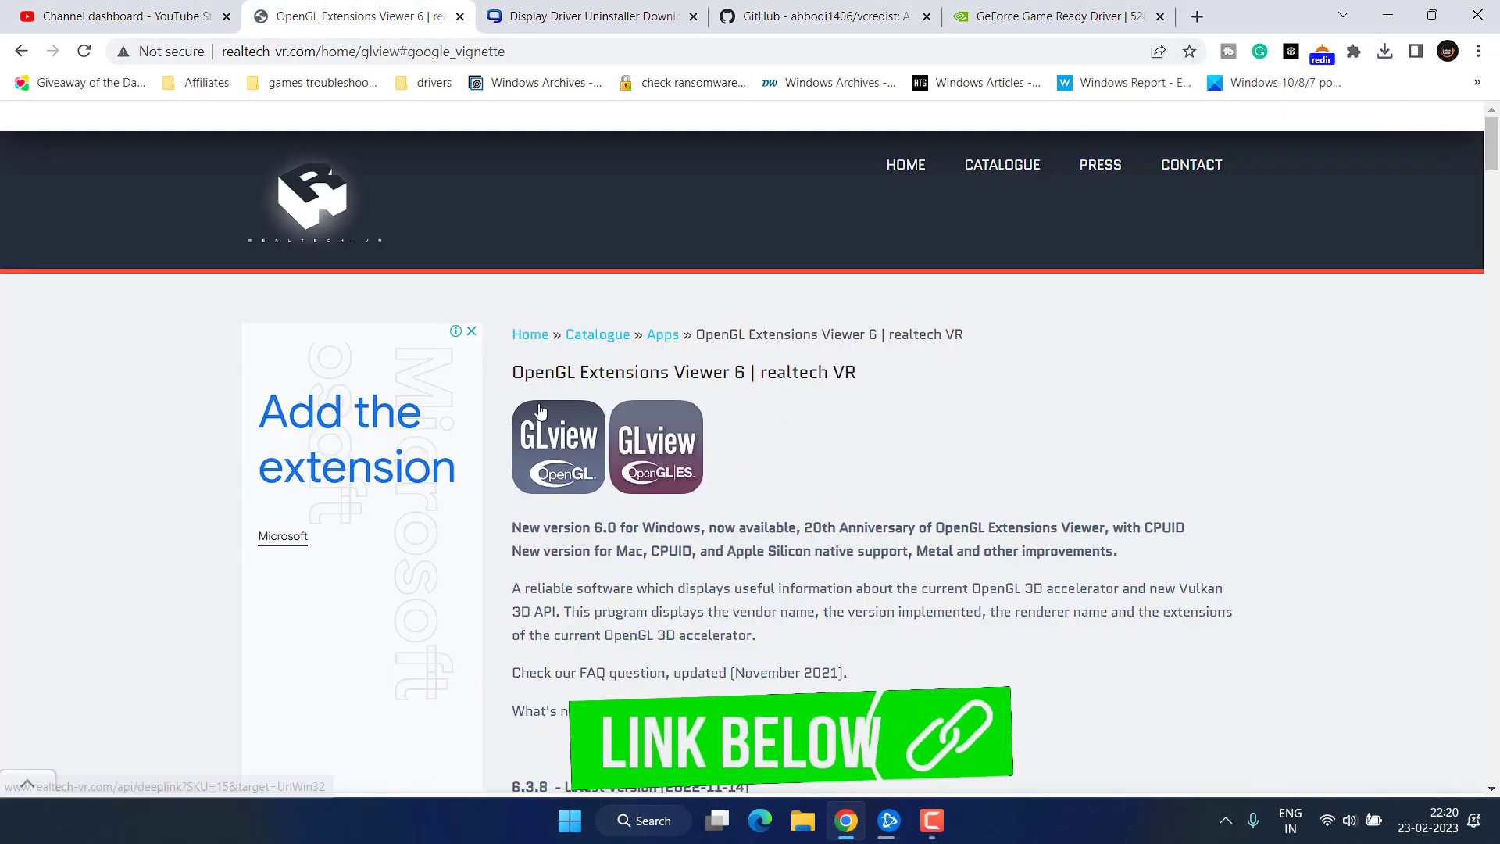
Download the glview638-setup installer to the Desktop and minimize Chrome
left_click(550, 447)
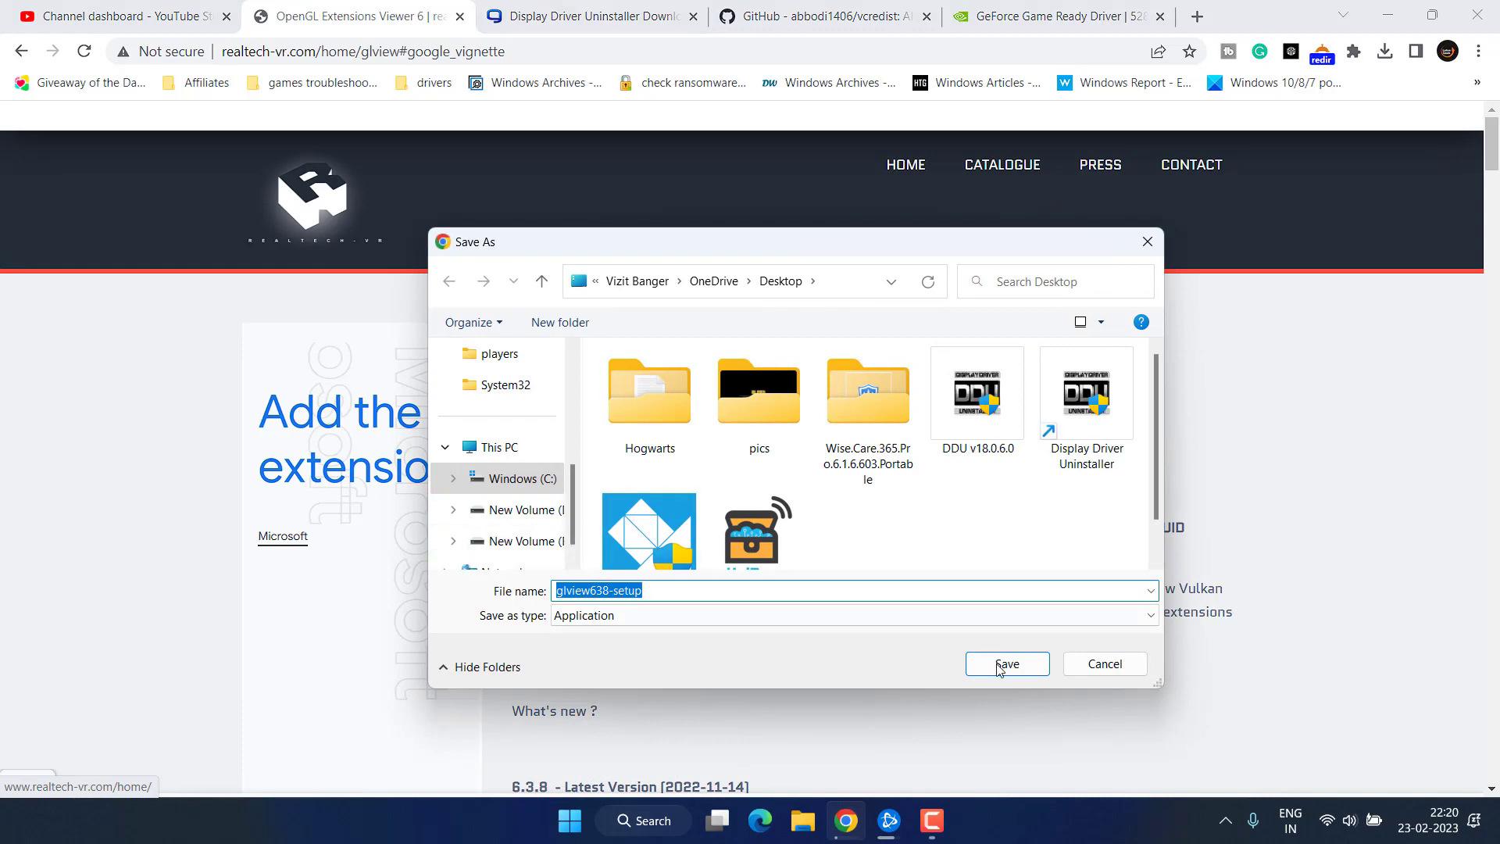
left_click(1105, 664)
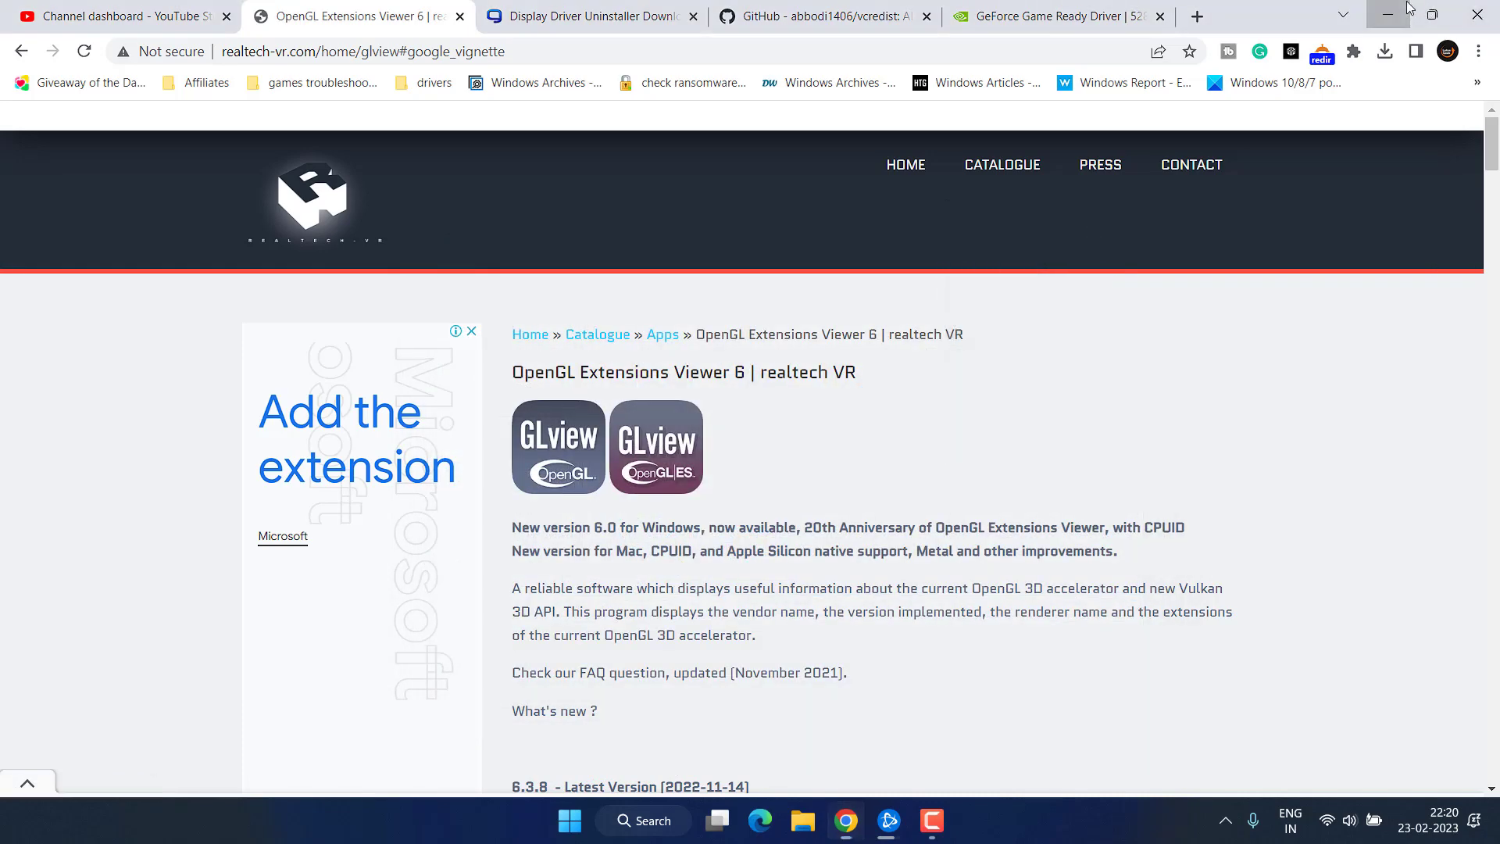
left_click(1388, 15)
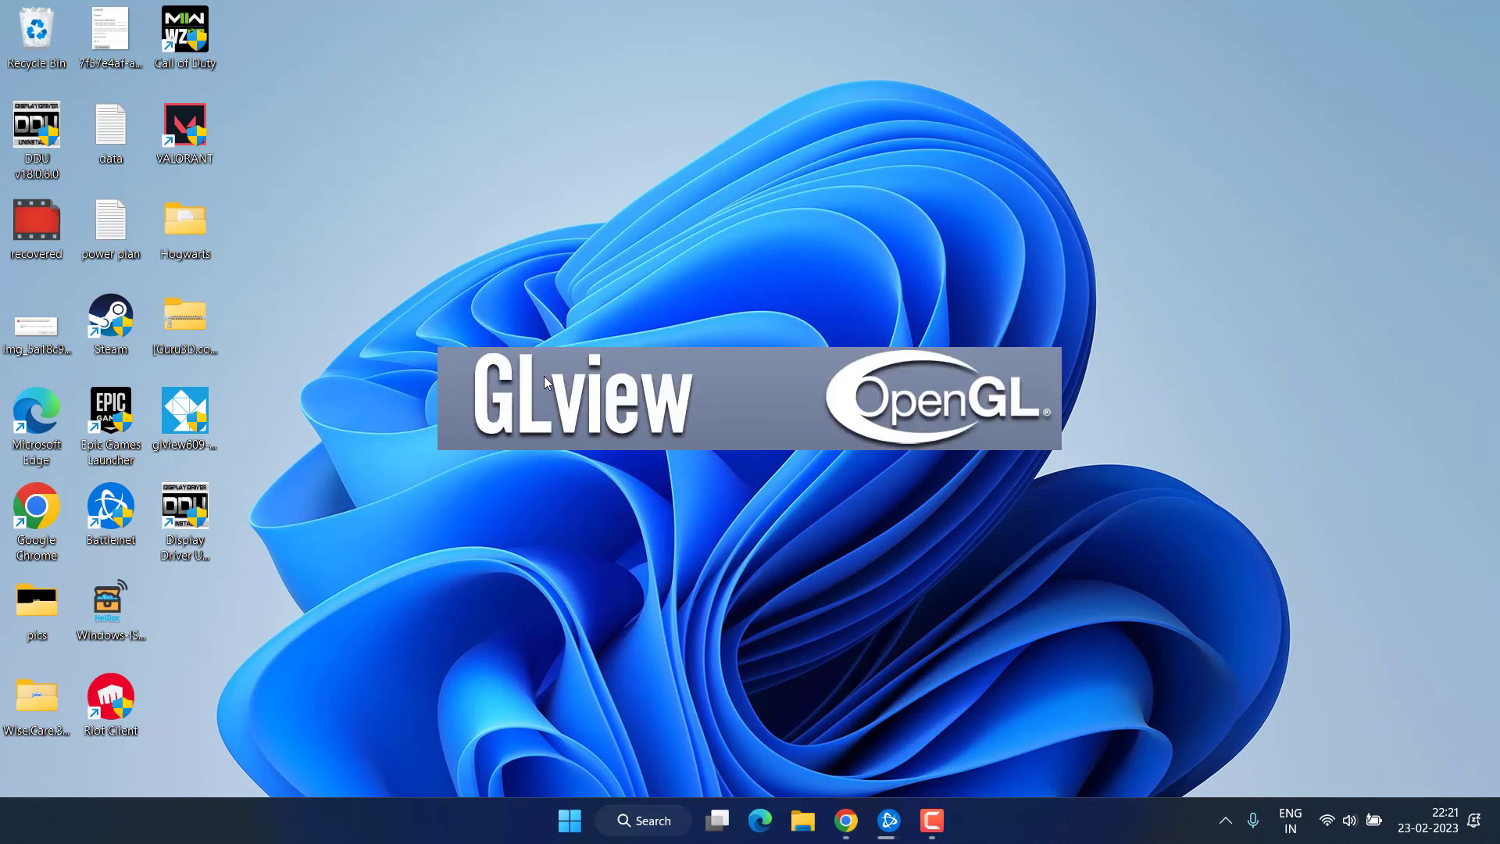
Install OpenGL Extensions Viewer 6.0 and launch it to confirm OpenGL version 4.6
left_click(852, 561)
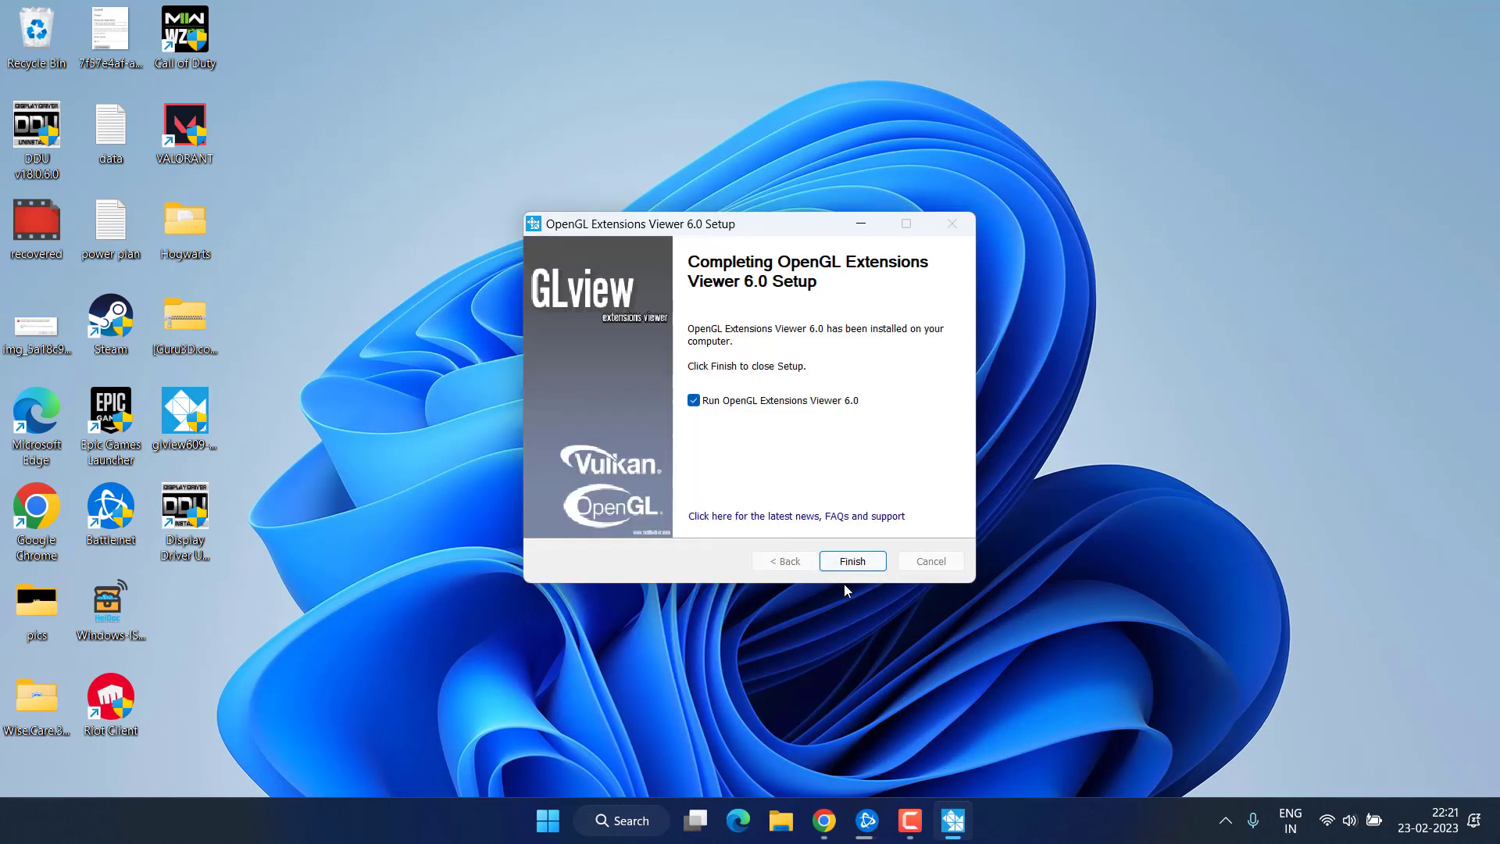
left_click(853, 561)
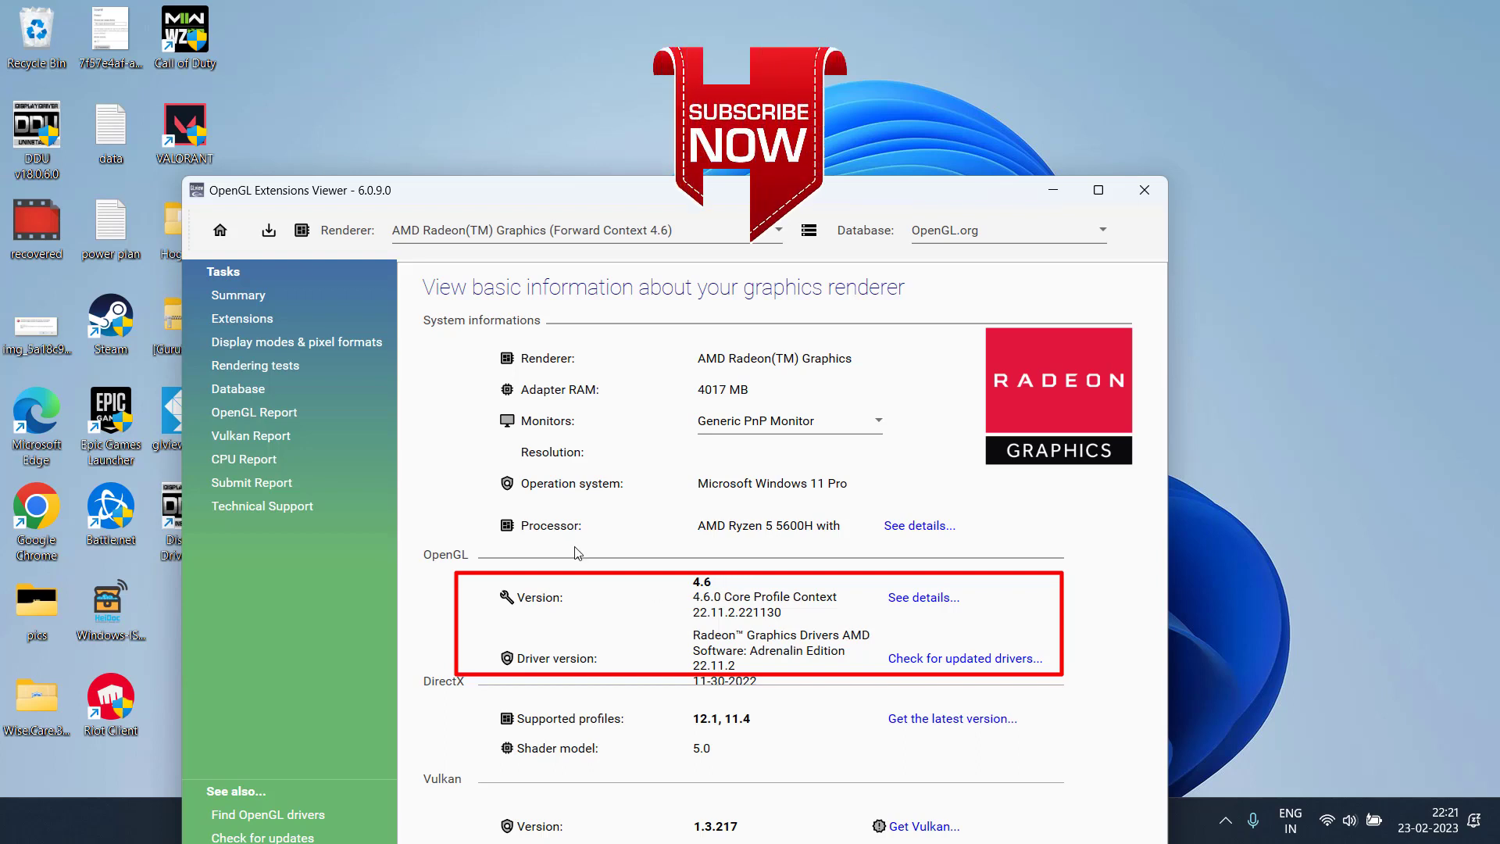
Close the OpenGL Extensions Viewer window
left_click(1145, 190)
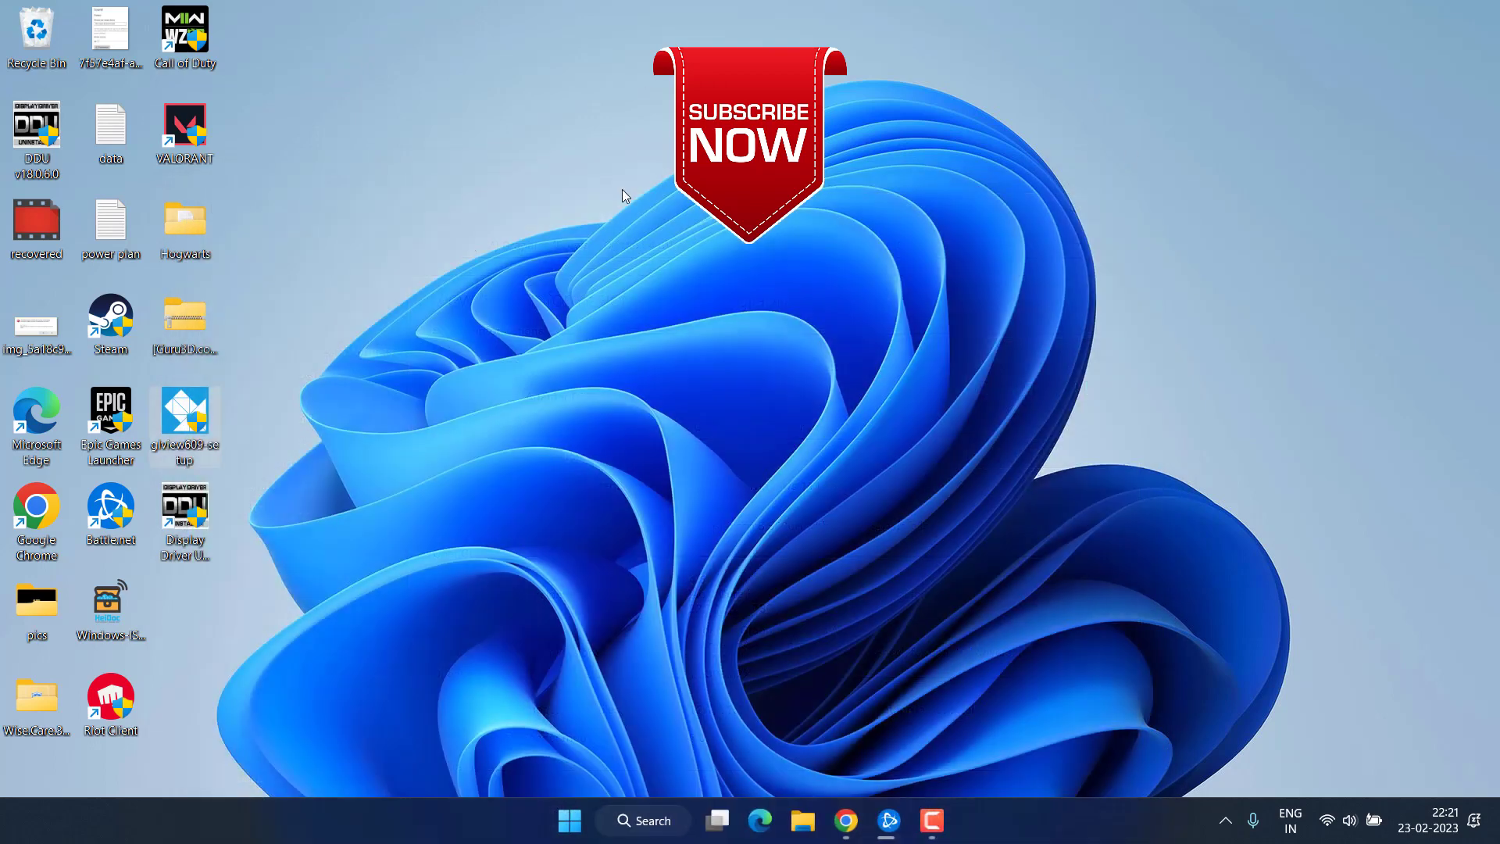